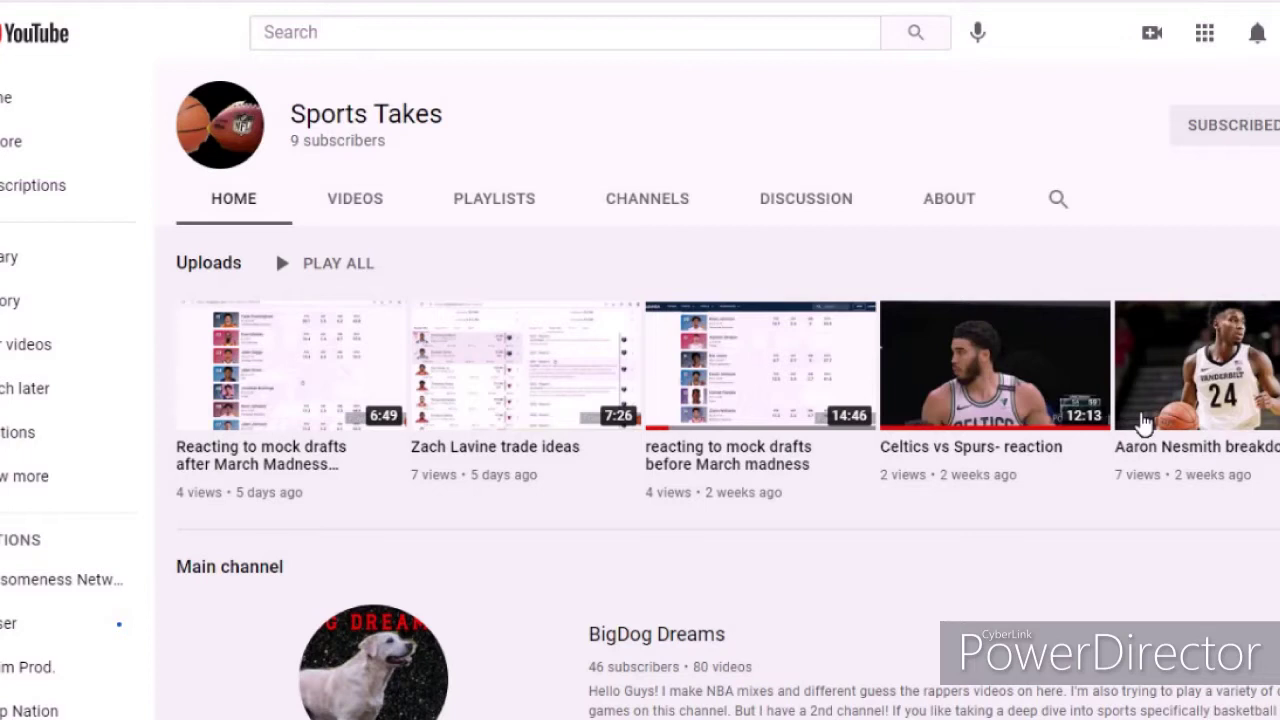
# - Open your own channel page and look through its uploads, popular uploads and Second Channel section
pyautogui.click(1279, 32)
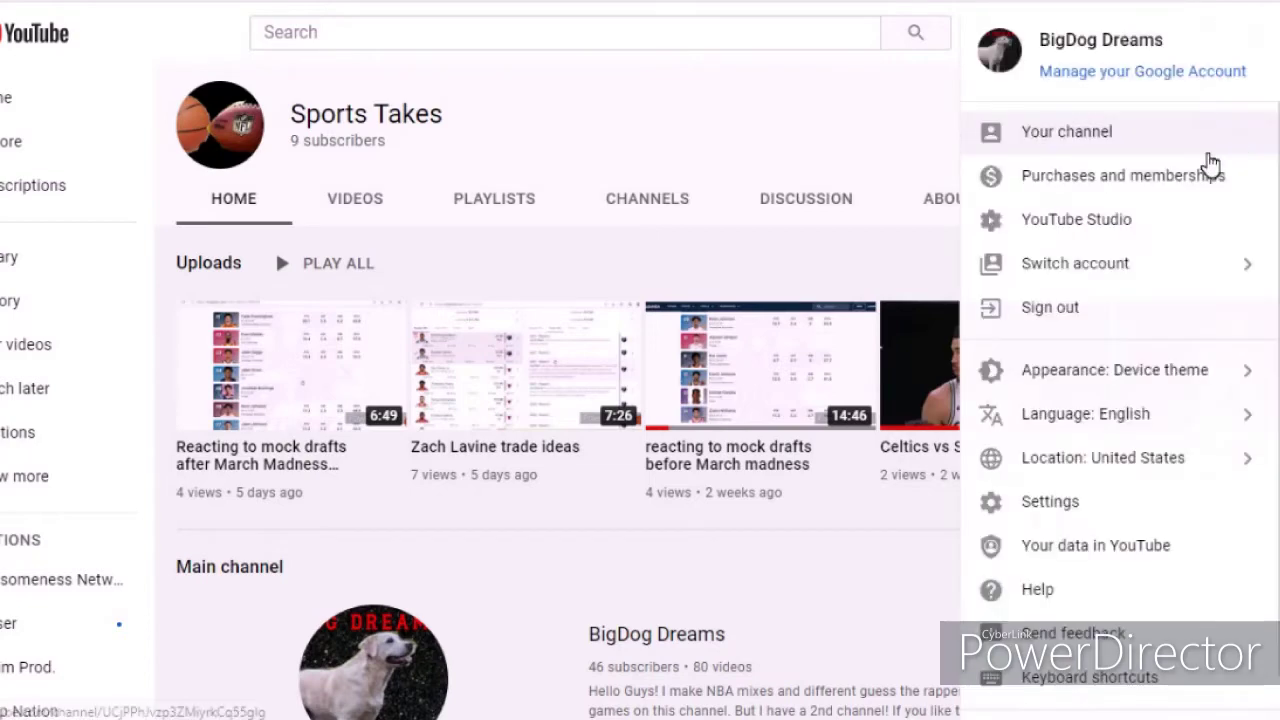
pyautogui.click(1214, 135)
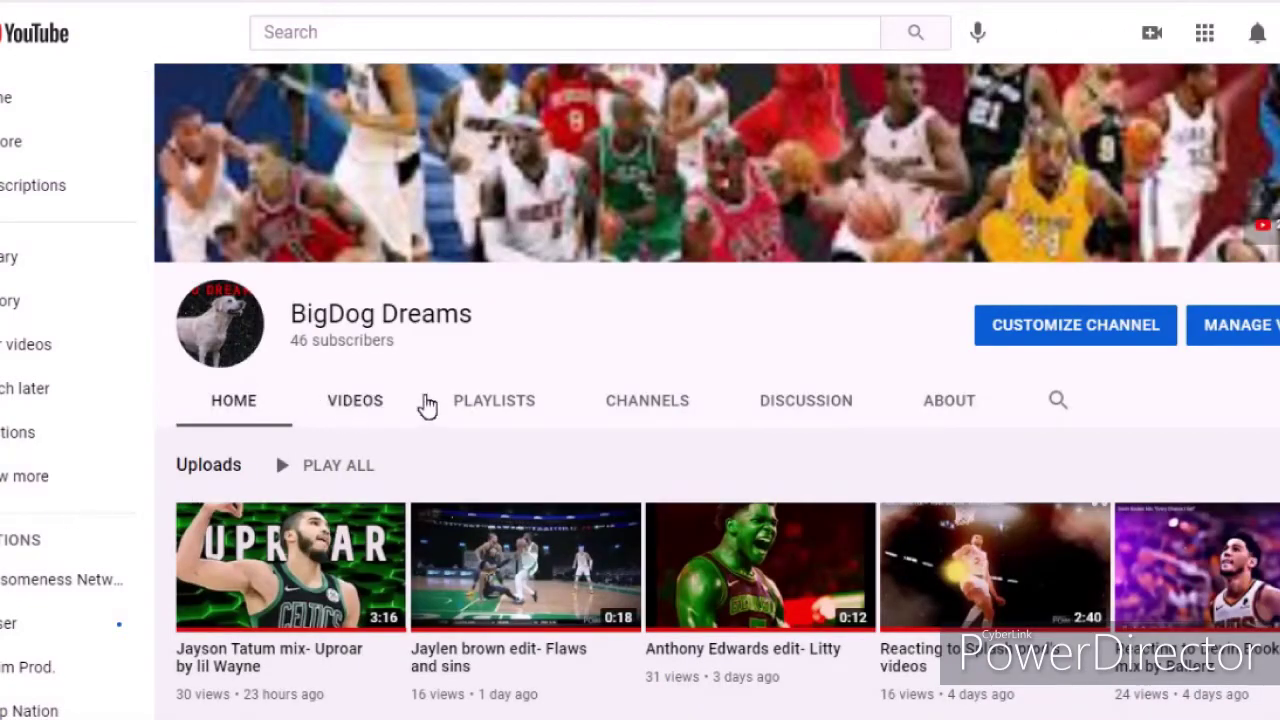
pyautogui.scroll(-1, 430, 407)
pyautogui.scroll(-1, 443, 411)
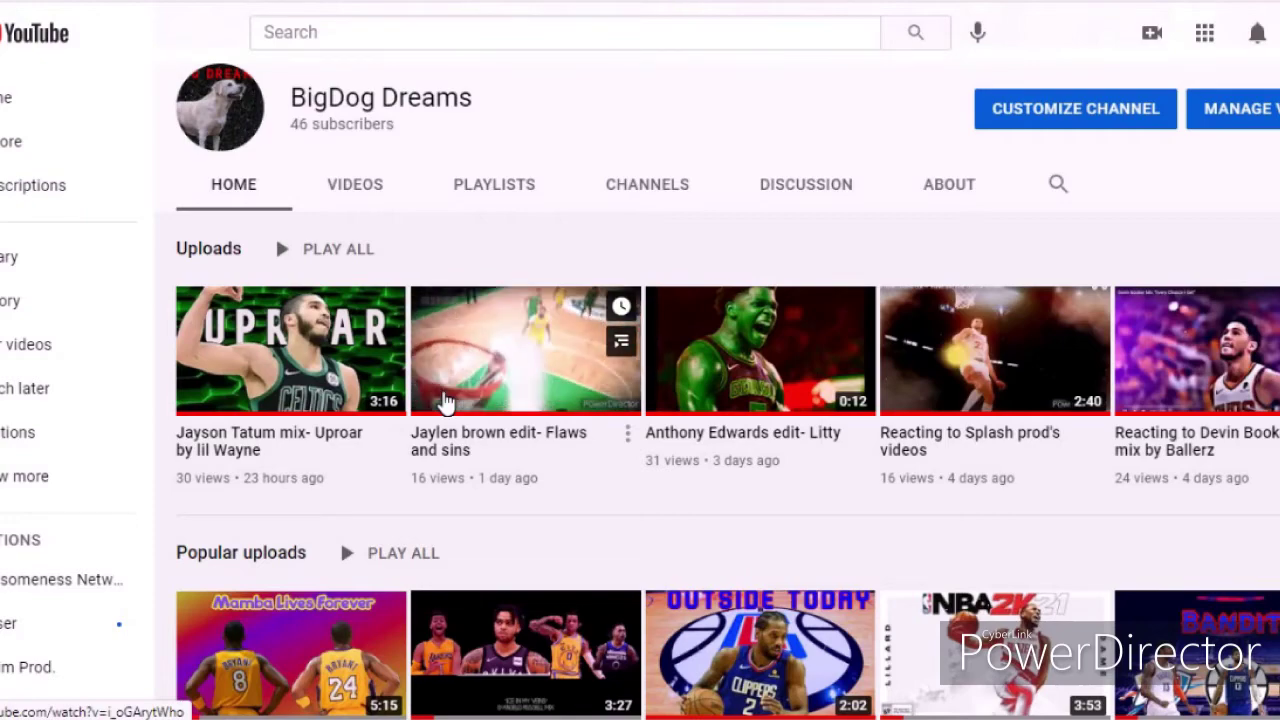
pyautogui.scroll(-4, 444, 400)
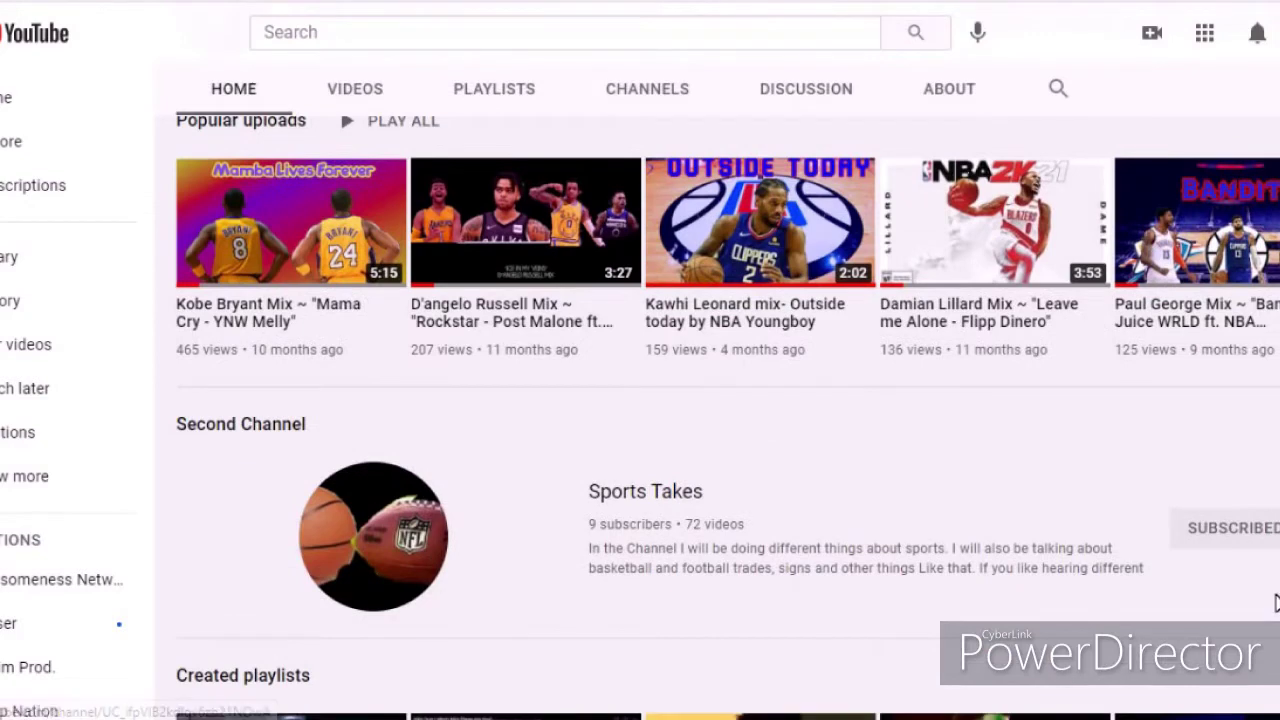
# - Switch to YouTube Studio and look through the uploaded videos in the channel content
pyautogui.click(1276, 32)
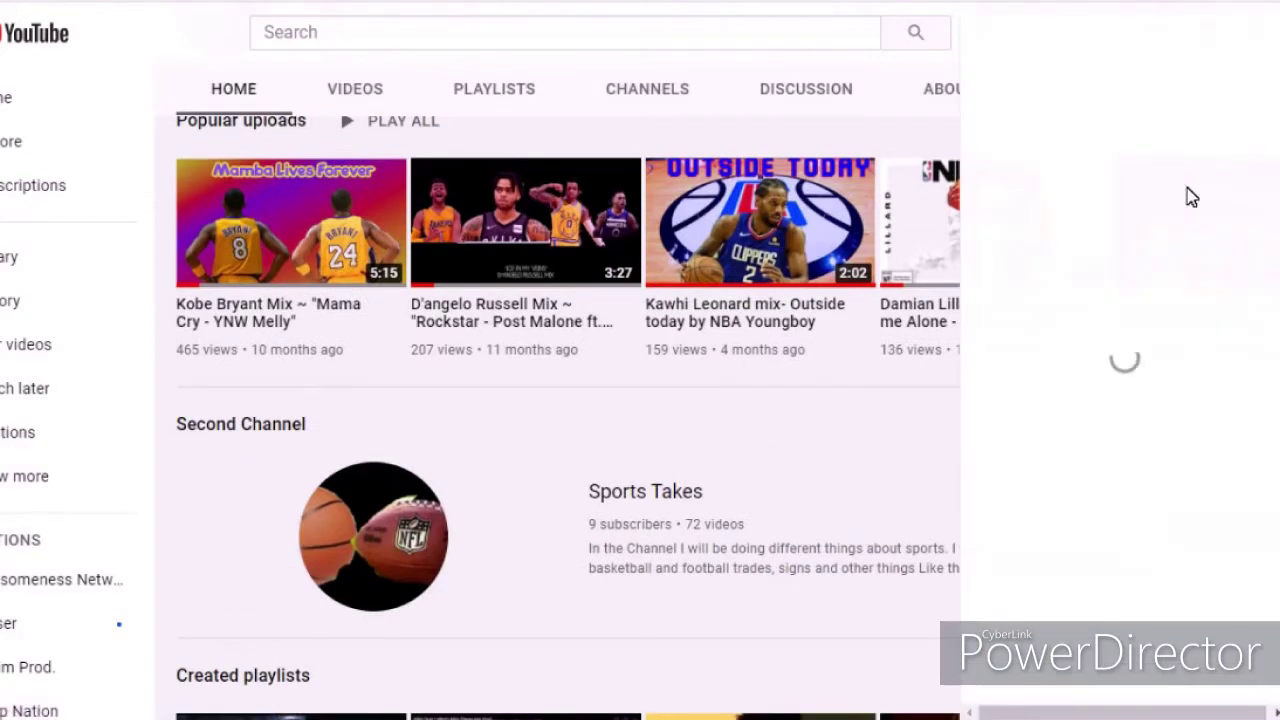
pyautogui.click(1137, 218)
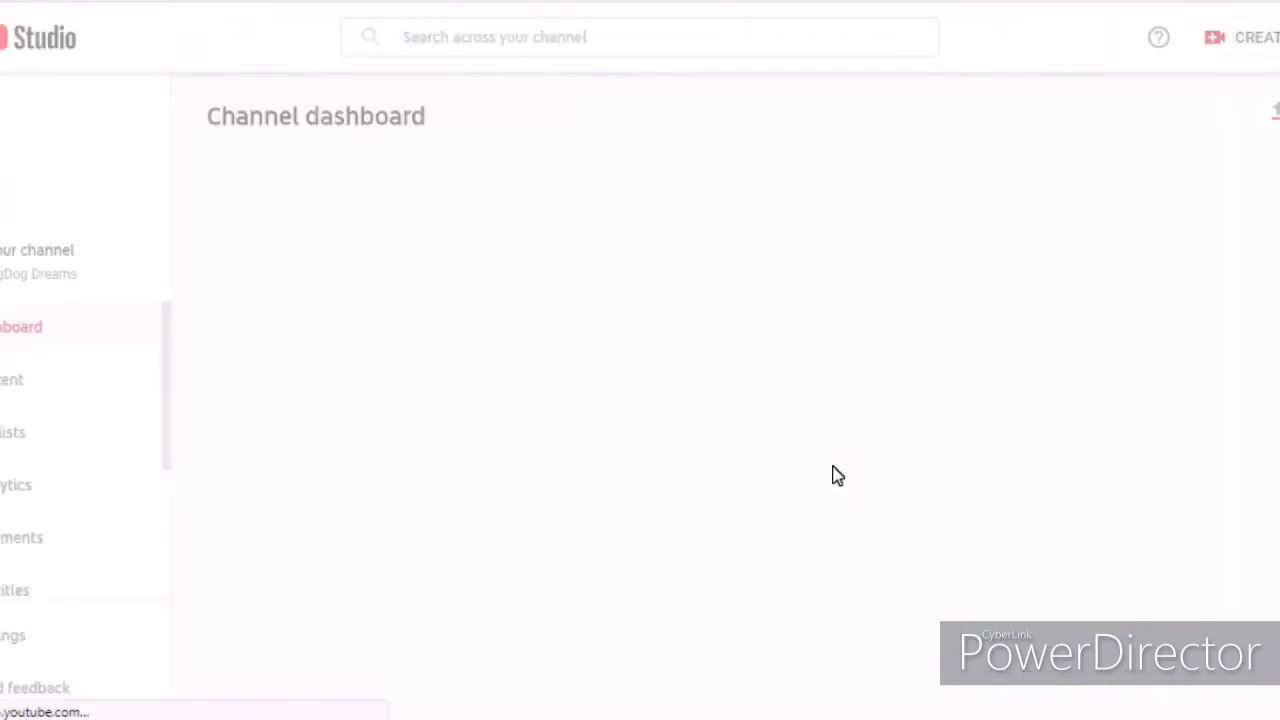
pyautogui.moveTo(526, 490)
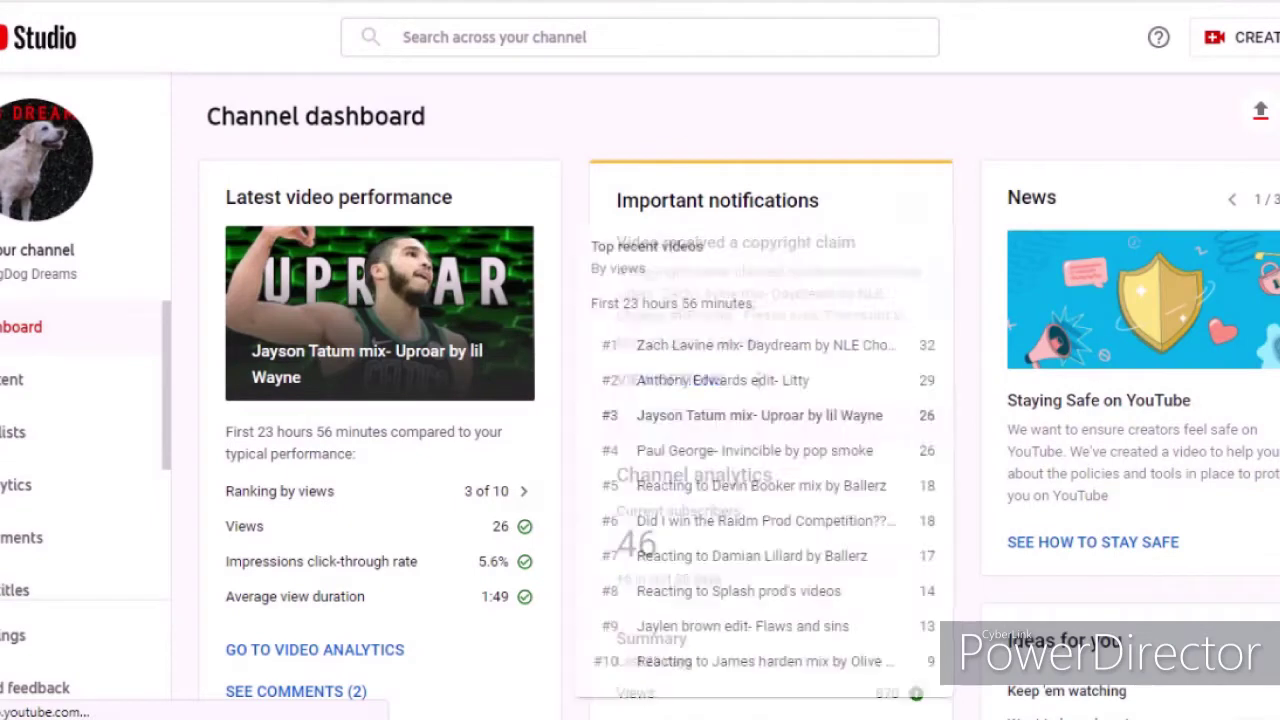
pyautogui.click(70, 400)
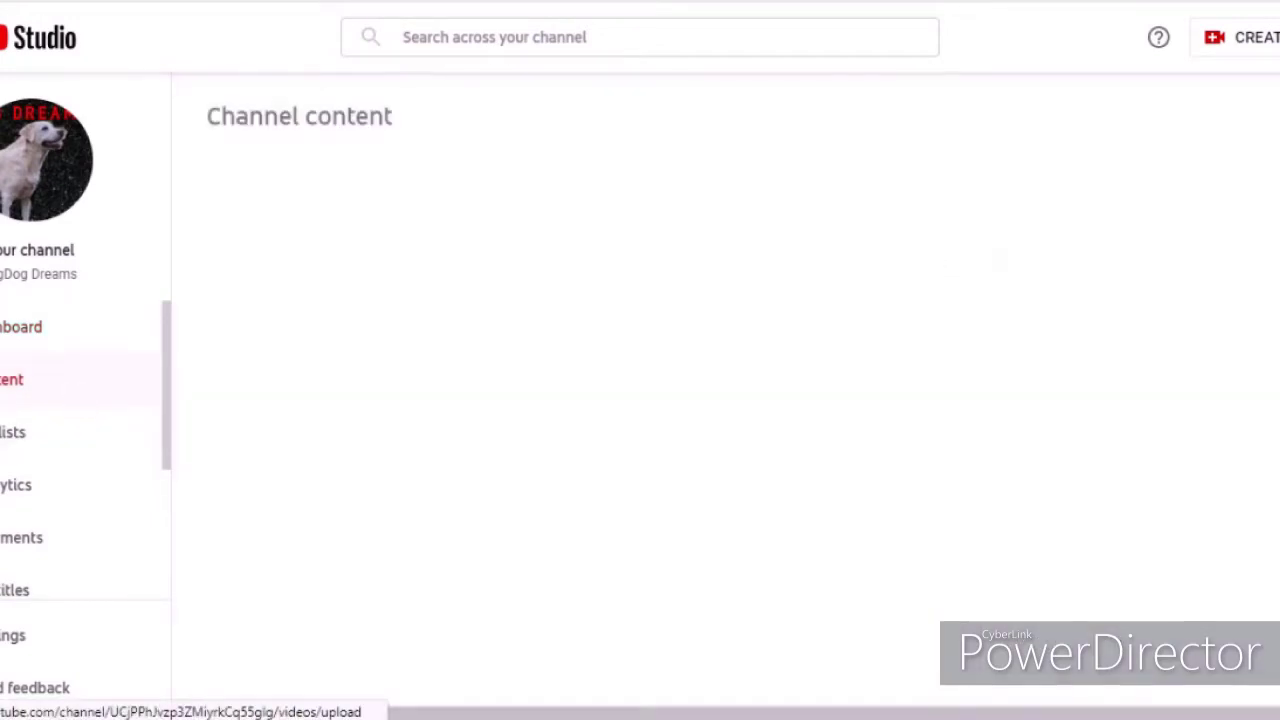
pyautogui.scroll(-3, 810, 530)
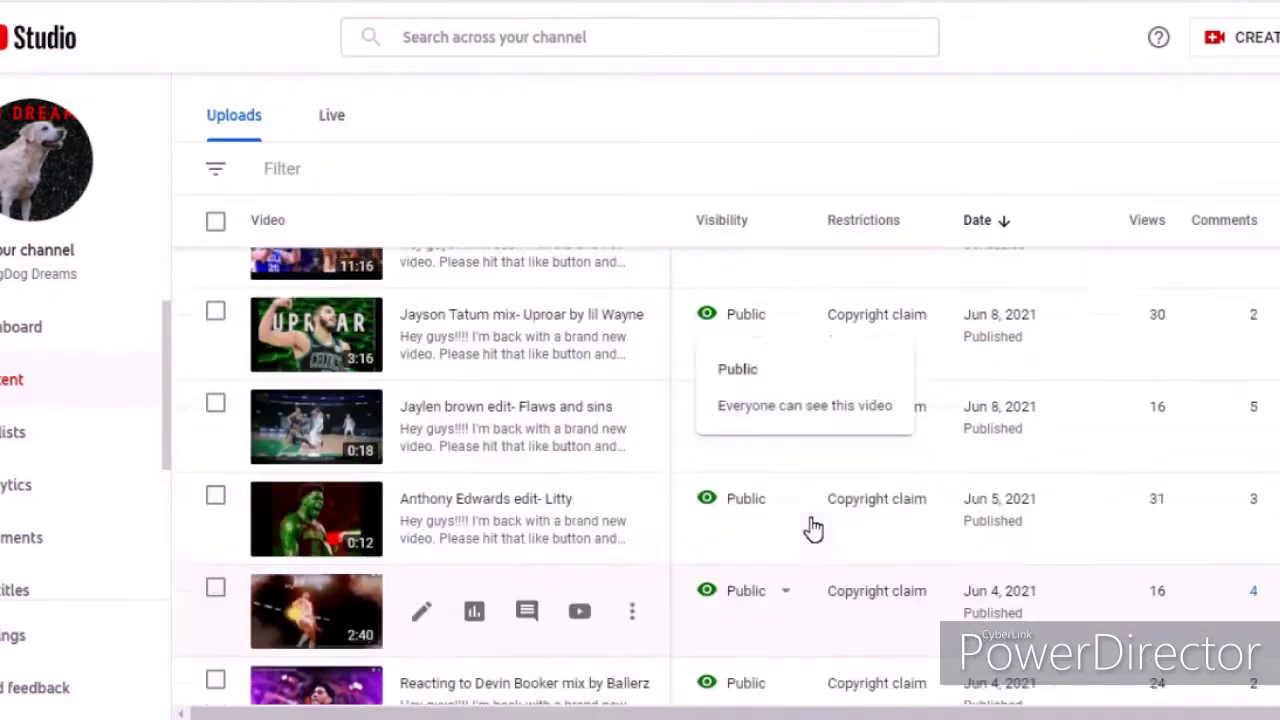
# - Start a new video upload with the file "juice wlrd finally done.avi"
pyautogui.click(1240, 45)
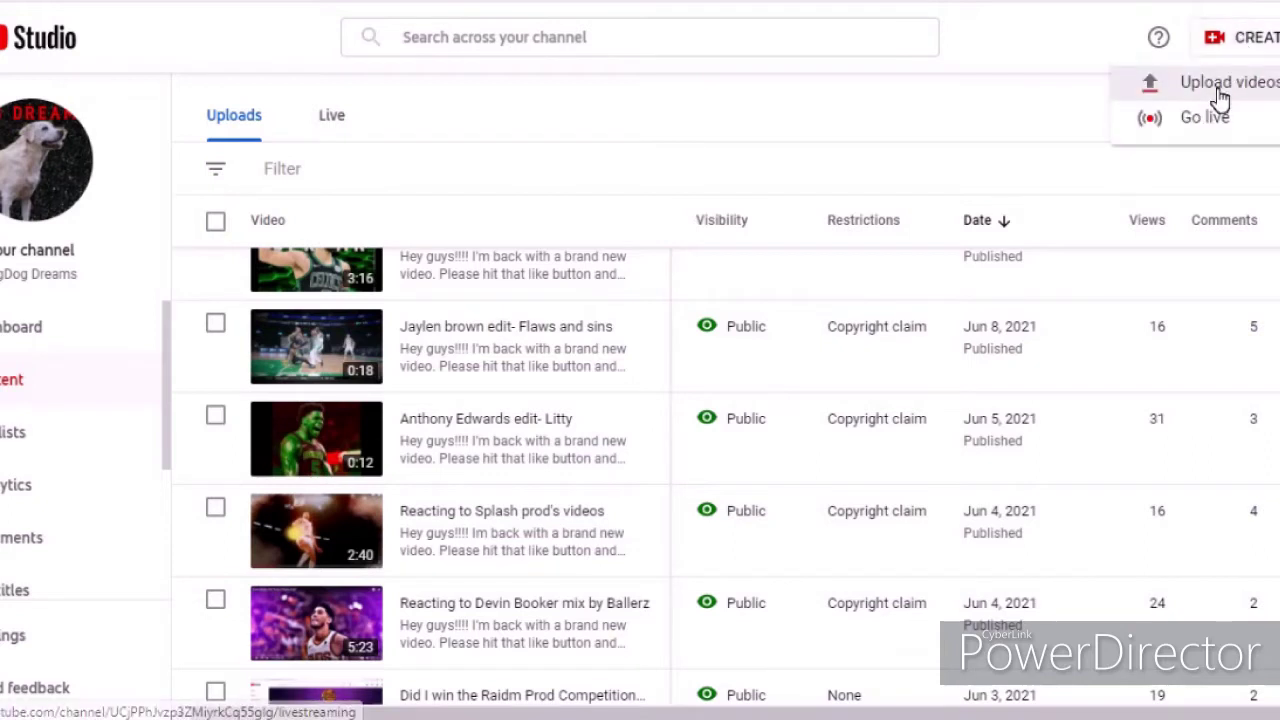
pyautogui.click(1214, 84)
pyautogui.moveTo(1238, 703)
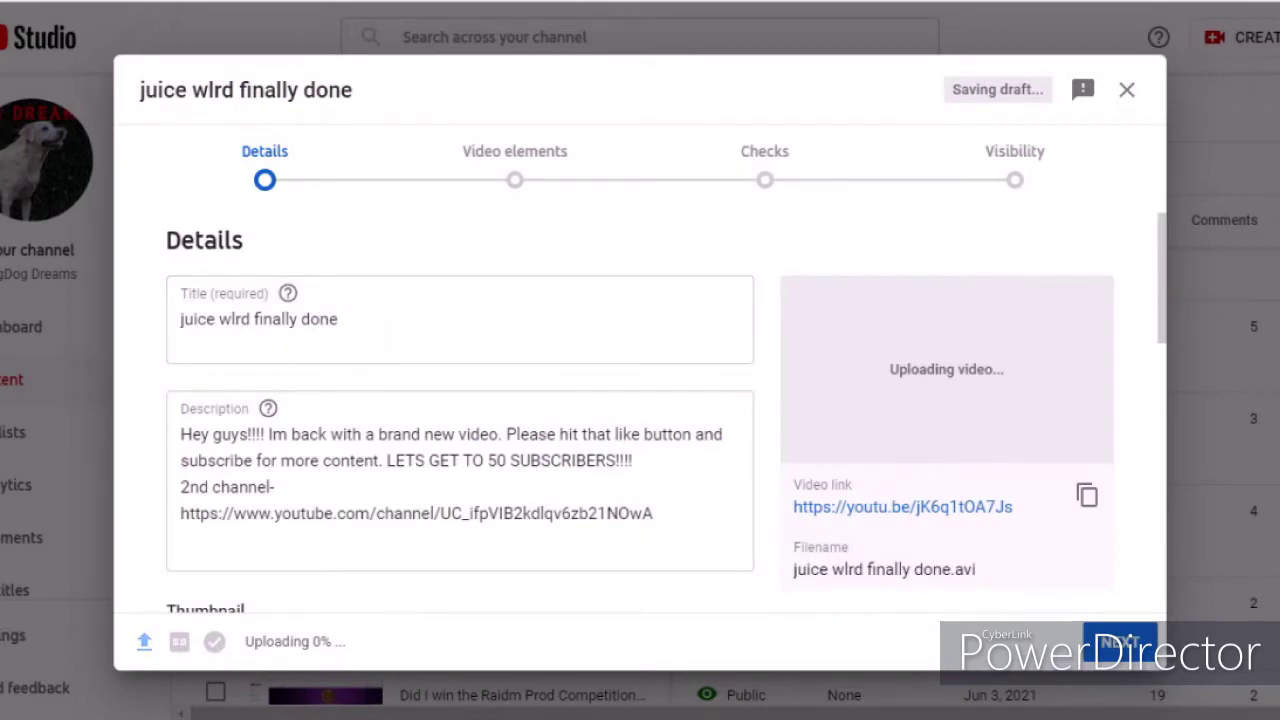
# - Replace the default video title with "Juice Wrld"
pyautogui.moveTo(363, 329); pyautogui.dragTo(282, 320)
pyautogui.click(338, 319)
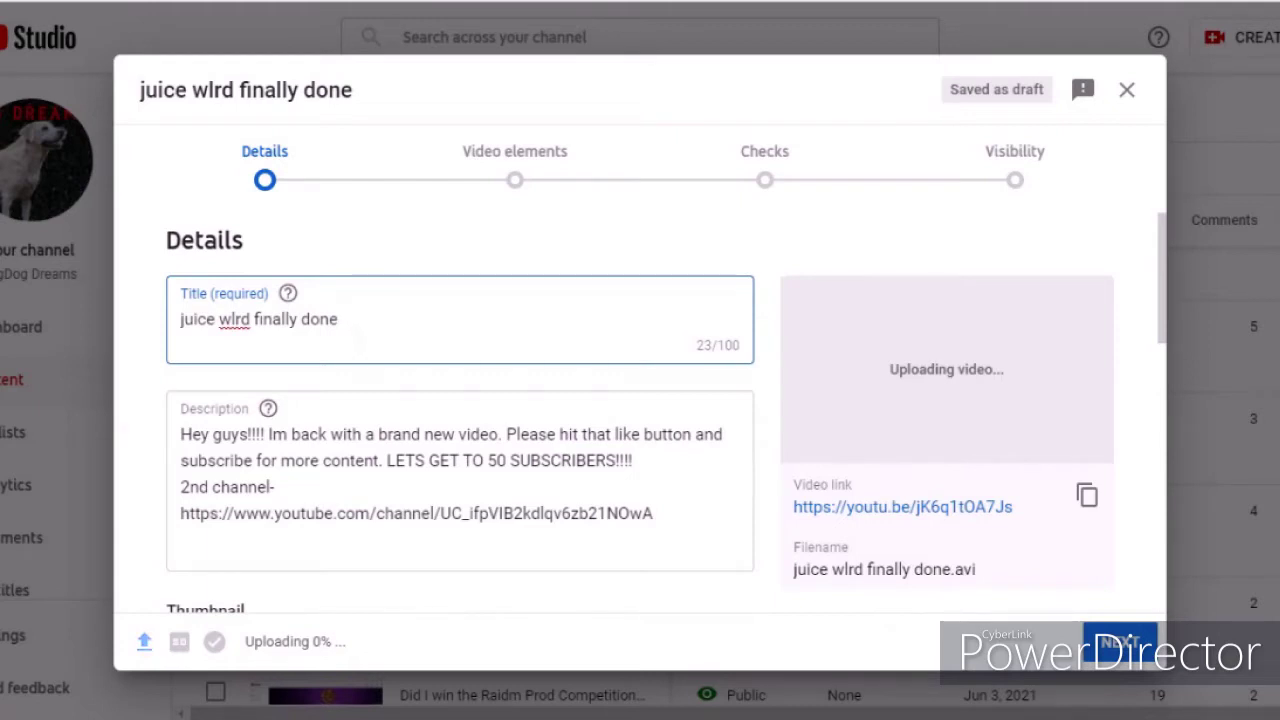
pyautogui.press('BackSpace')
pyautogui.press('BackSpace')
pyautogui.press('BackSpace')
pyautogui.press('BackSpace')
pyautogui.press('BackSpace')
pyautogui.press('BackSpace')
pyautogui.press('BackSpace')
pyautogui.press('BackSpace')
pyautogui.press('BackSpace')
pyautogui.press('BackSpace')
pyautogui.press('BackSpace')
pyautogui.press('BackSpace')
pyautogui.press('BackSpace')
pyautogui.press('BackSpace')
pyautogui.press('BackSpace')
pyautogui.press('BackSpace')
pyautogui.press('BackSpace')
pyautogui.press('BackSpace')
pyautogui.press('BackSpace')
pyautogui.press('BackSpace')
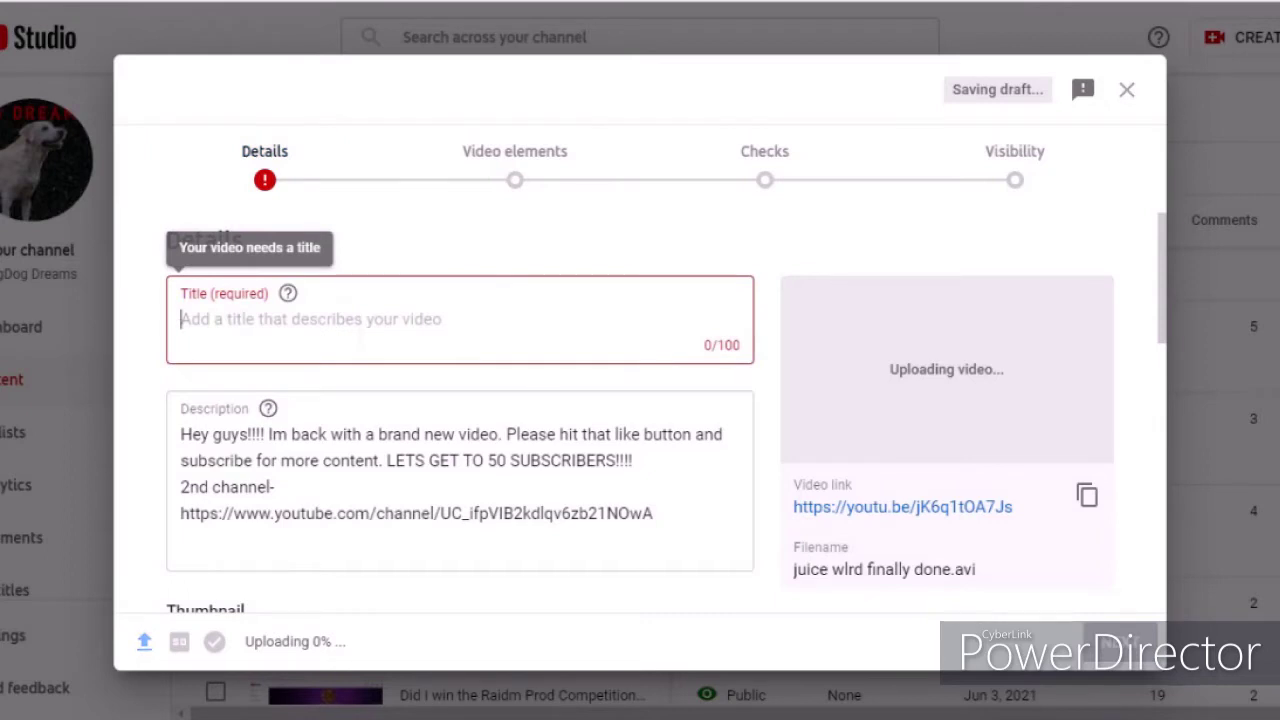
pyautogui.write('Juice')
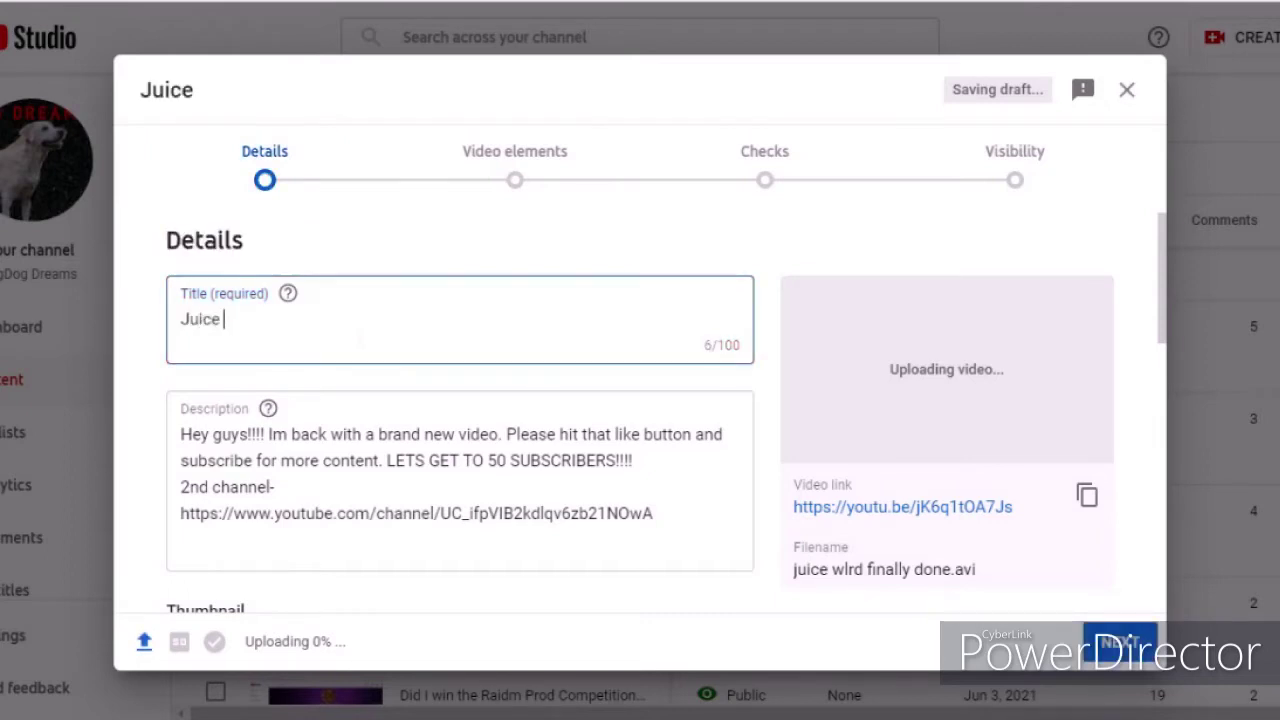
pyautogui.write(' Wrld')
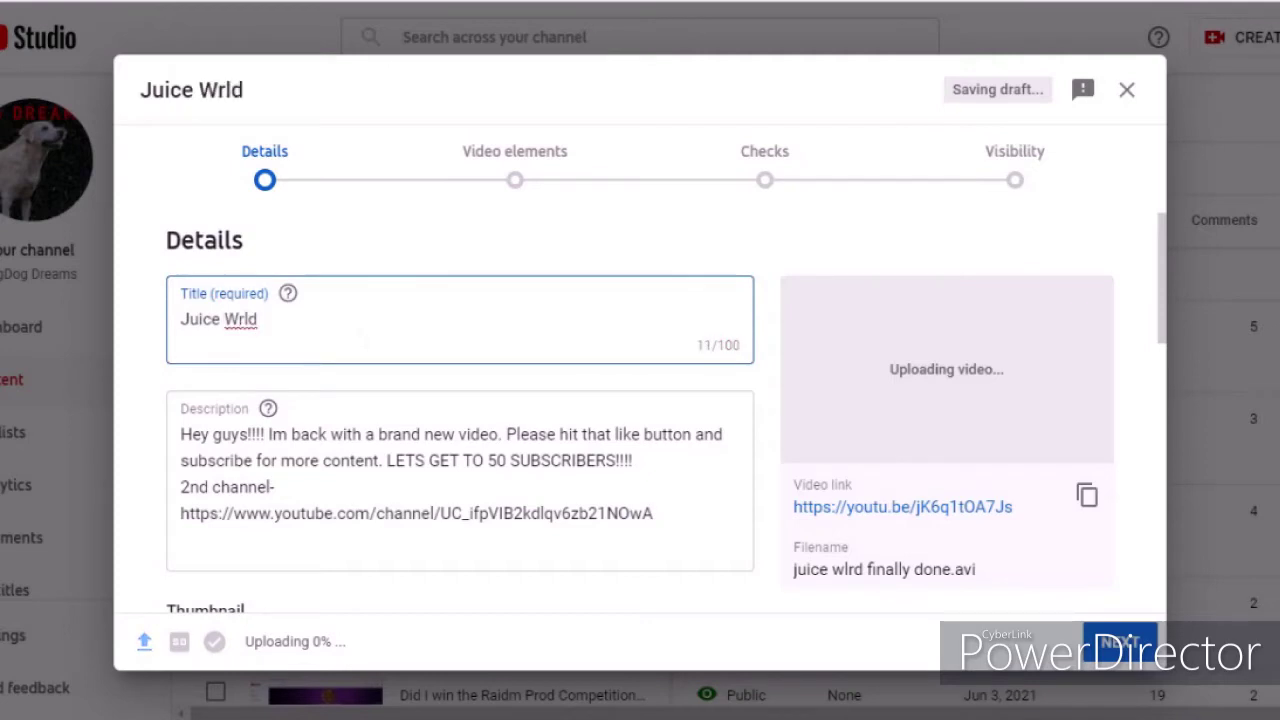
# - Correct "Im" to "I'm" in the opening line of the video description
pyautogui.click(511, 460)
pyautogui.scroll(-1, 409, 374)
pyautogui.scroll(1, 409, 374)
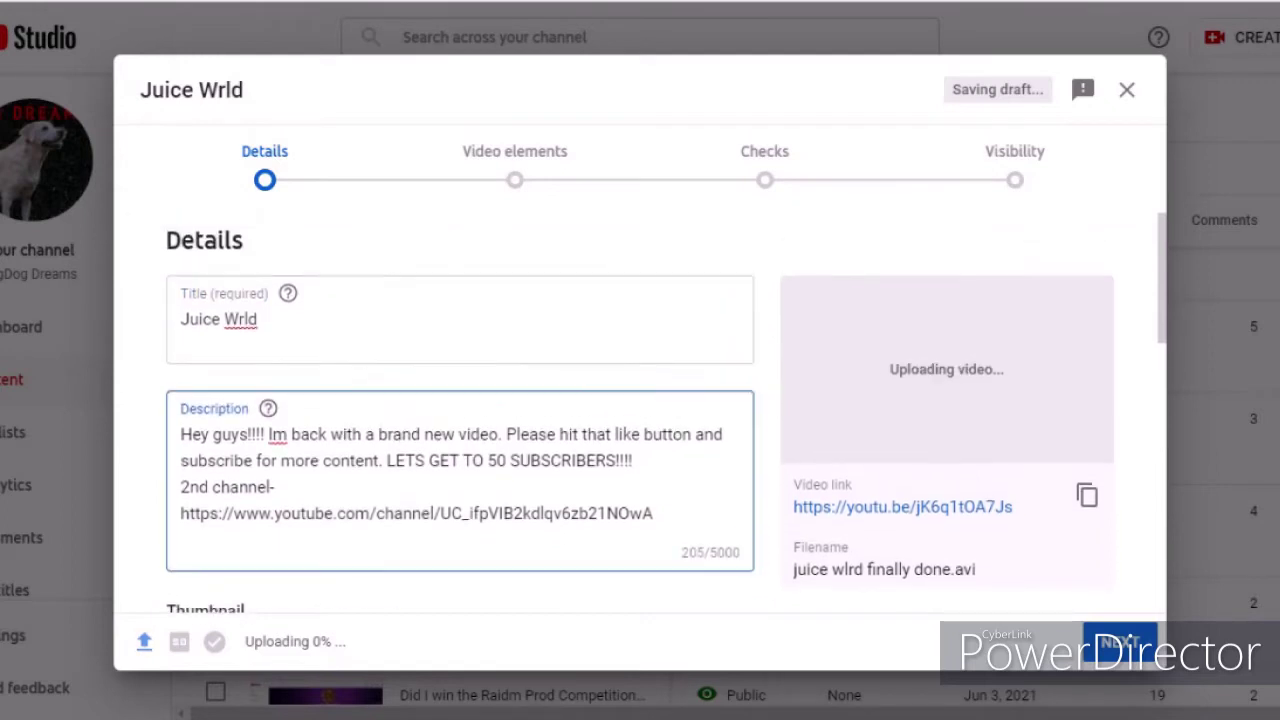
pyautogui.doubleClick(276, 434)
pyautogui.rightClick(276, 434)
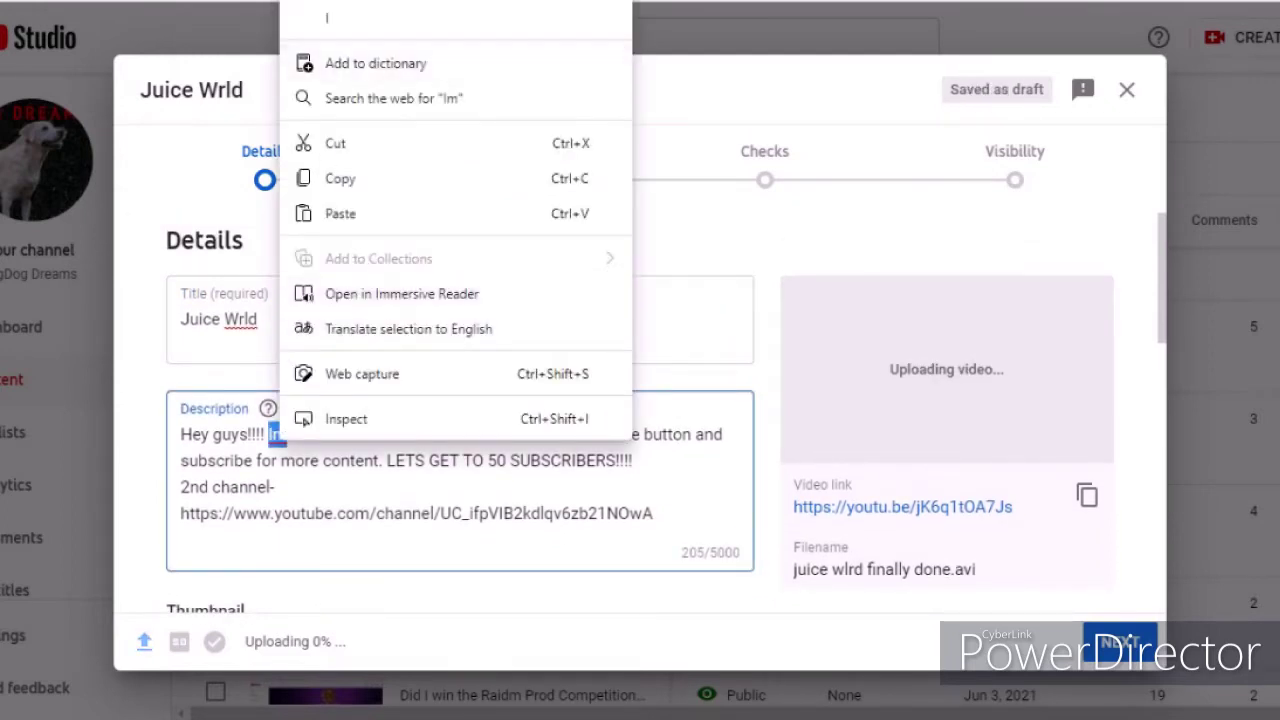
pyautogui.press('Escape')
pyautogui.write("I'm")
# - Add "guess the" at the start of the title so it reads "guess the Juice Wrld"
pyautogui.tripleClick(305, 314)
pyautogui.click(305, 314)
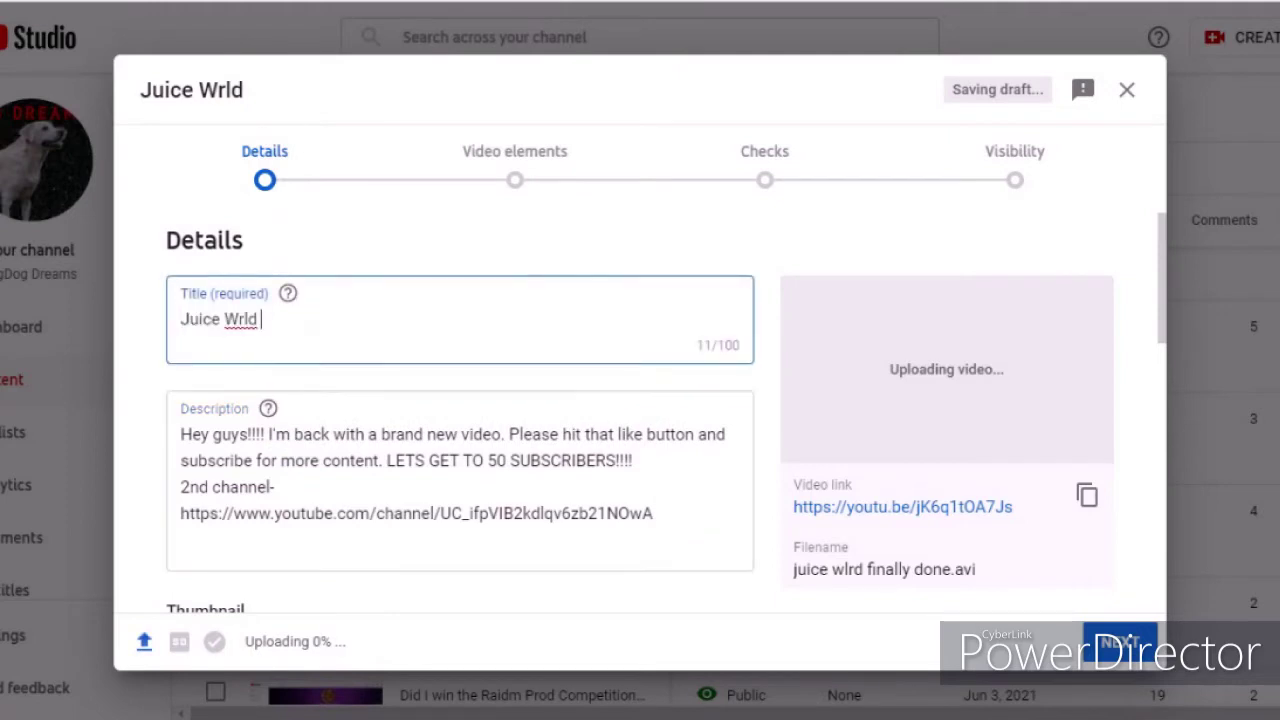
pyautogui.click(182, 322)
pyautogui.write('guess the')
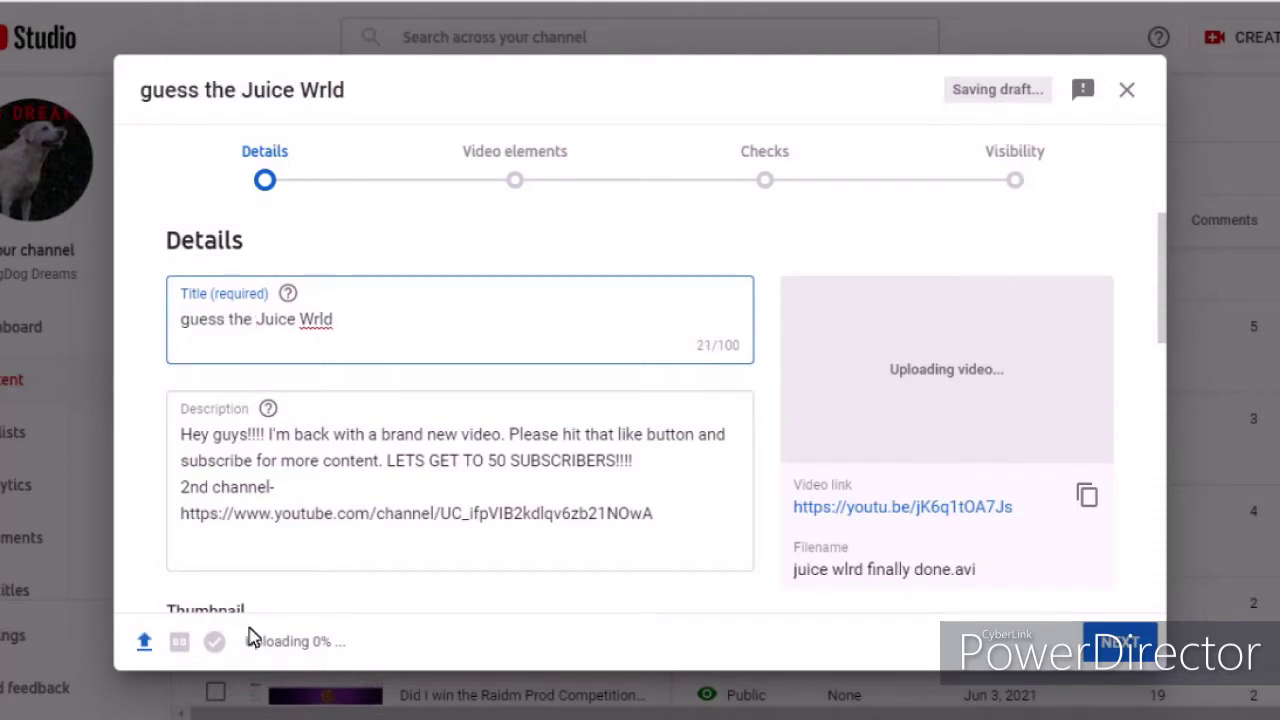
# - Upload the "Guess that Juice wrld song" picture as the video's custom thumbnail
pyautogui.scroll(-2, 414, 571)
pyautogui.moveTo(1260, 700)
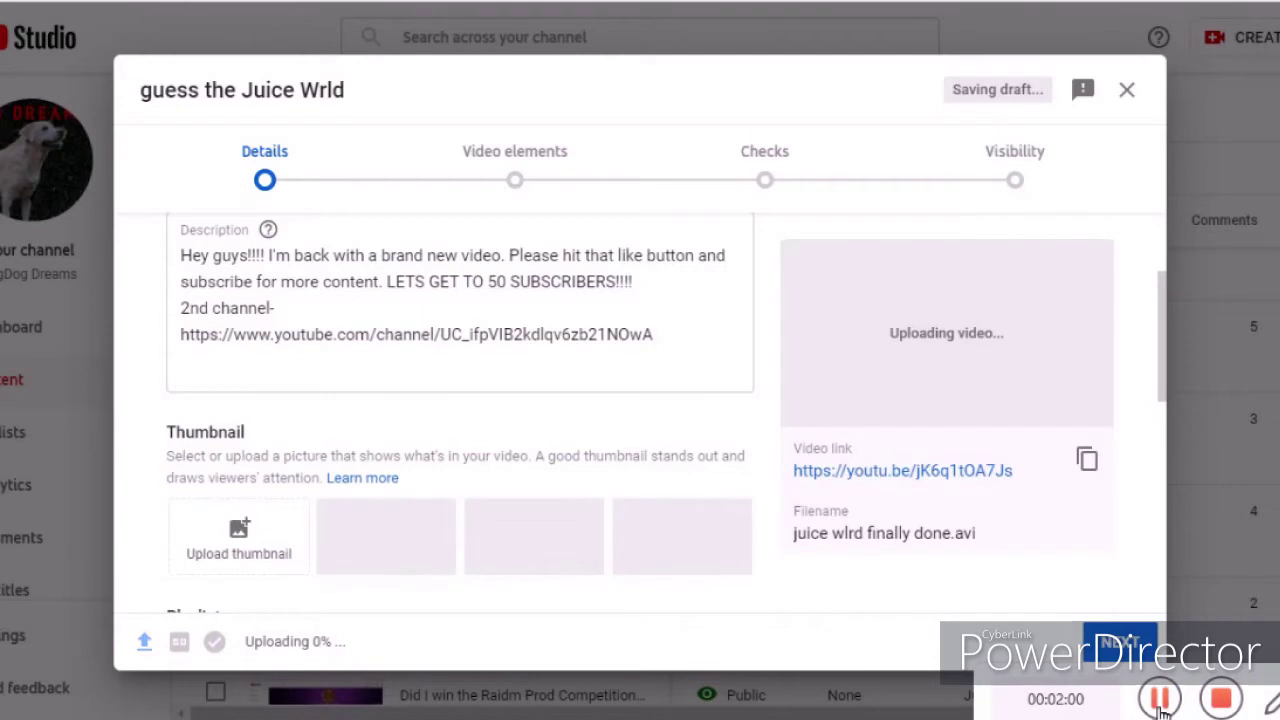
pyautogui.scroll(-1, 670, 440)
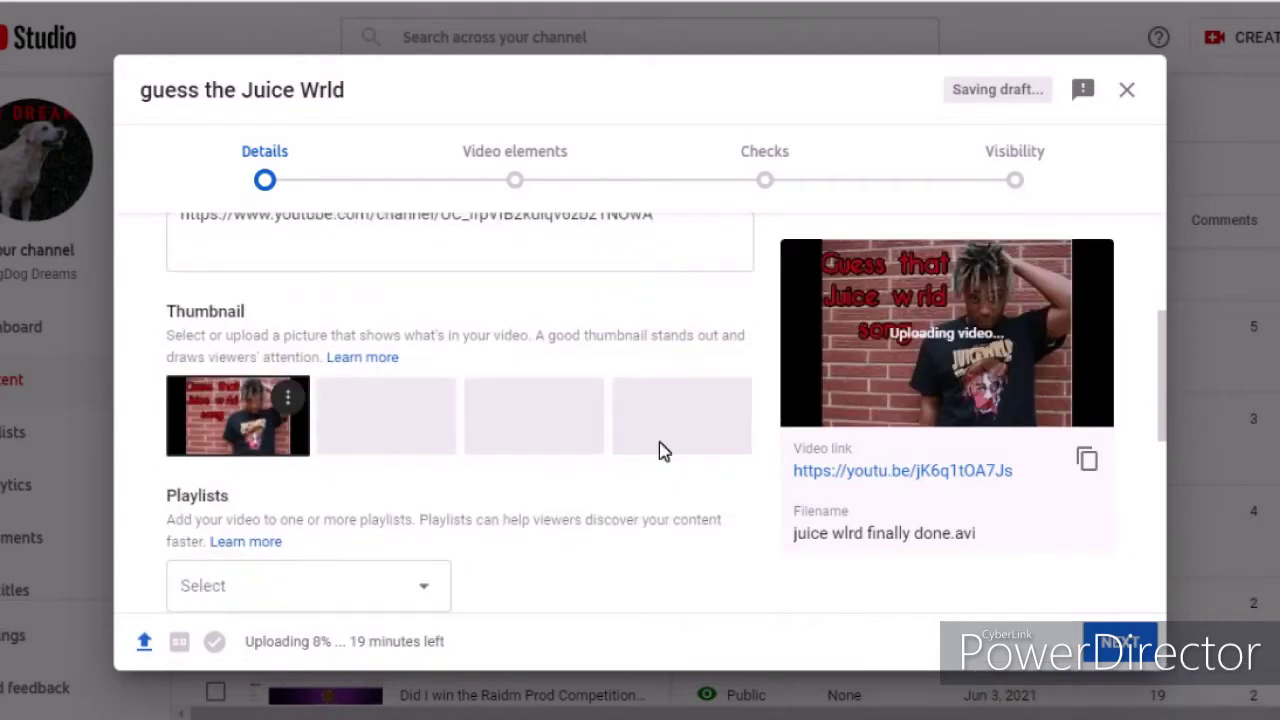
# - Check the available playlists without choosing one, and mark the video as not made for kids
pyautogui.click(260, 598)
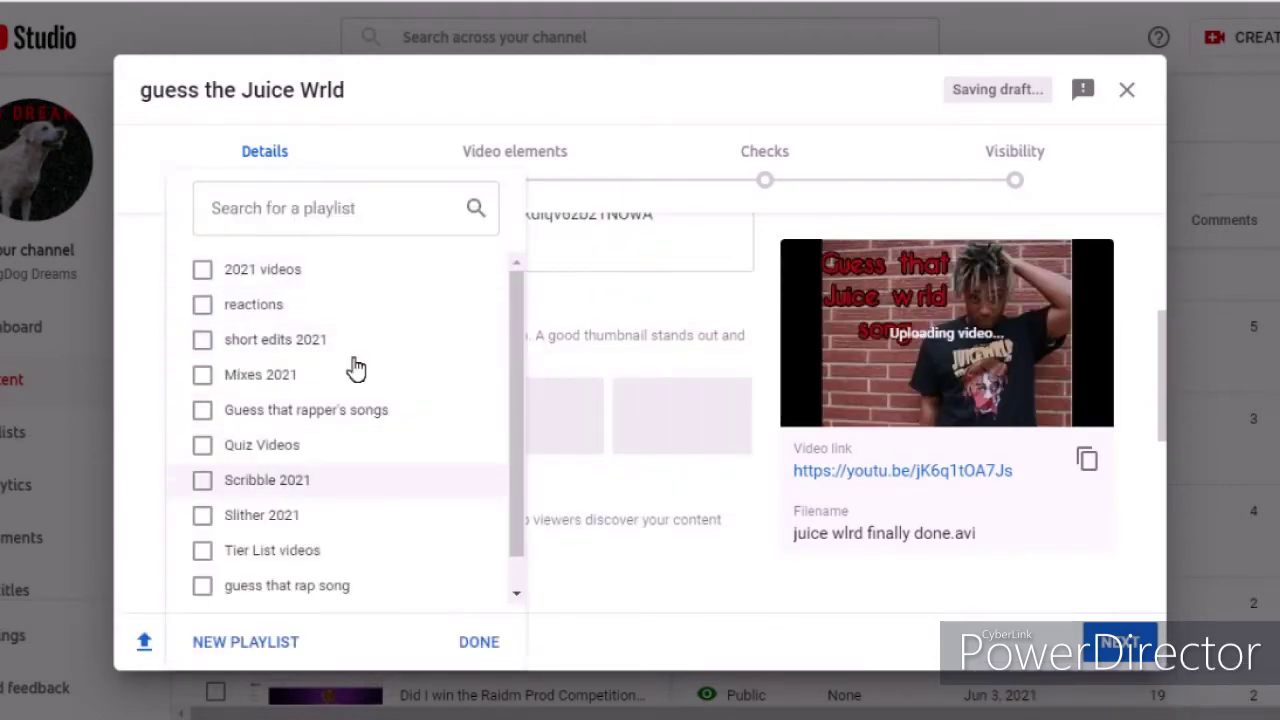
pyautogui.click(479, 641)
pyautogui.scroll(-5, 634, 562)
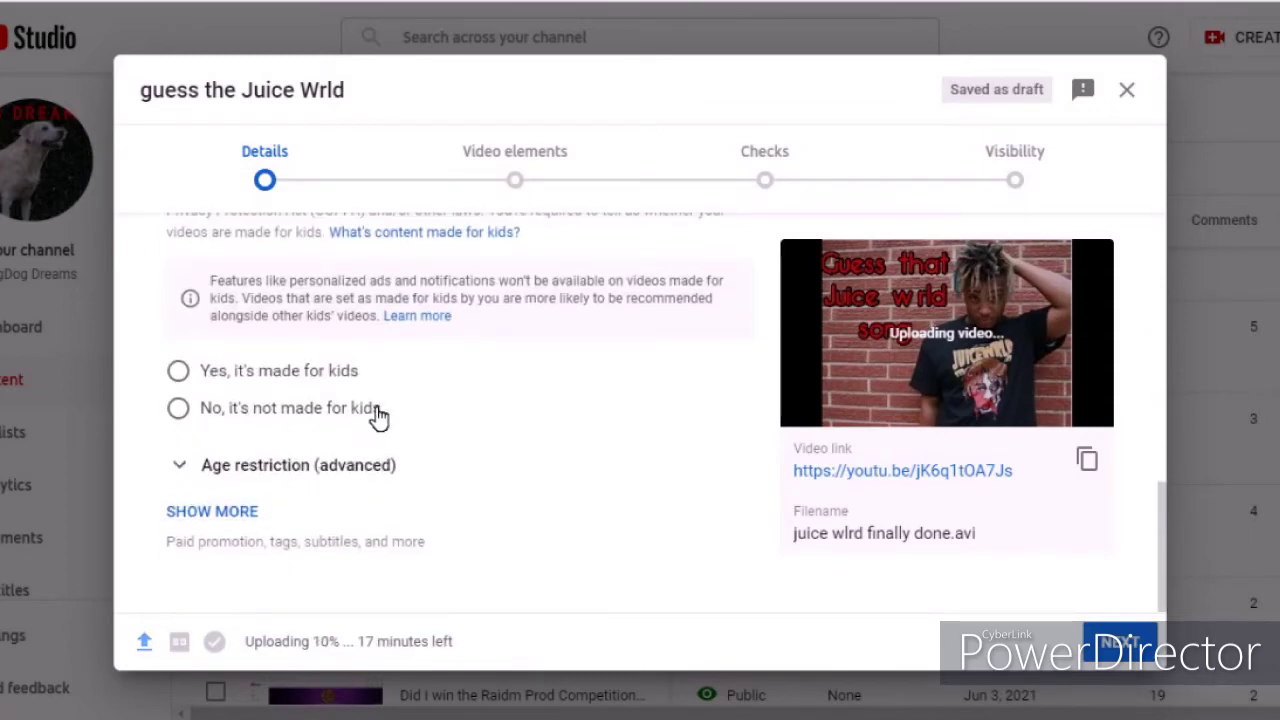
pyautogui.click(366, 414)
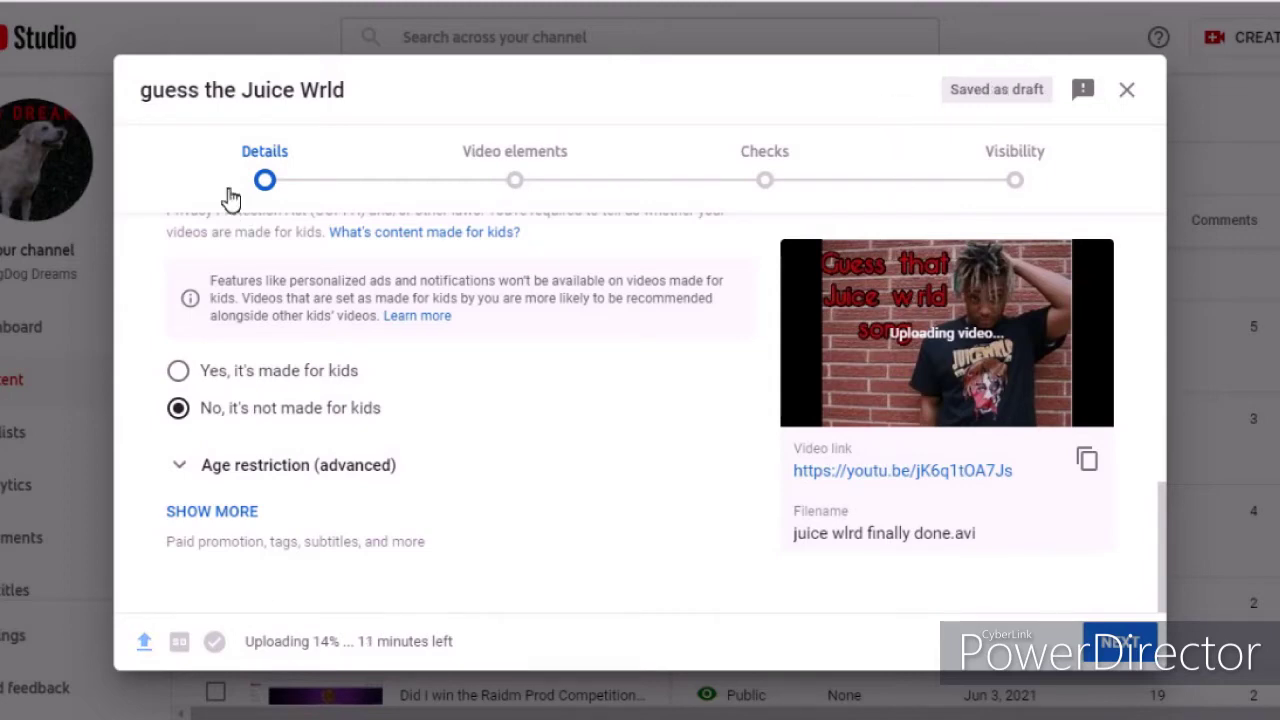
# - Review the entered video details, and advance past Video elements and Checks to the Visibility stage
pyautogui.scroll(3, 270, 450)
pyautogui.scroll(6, 280, 462)
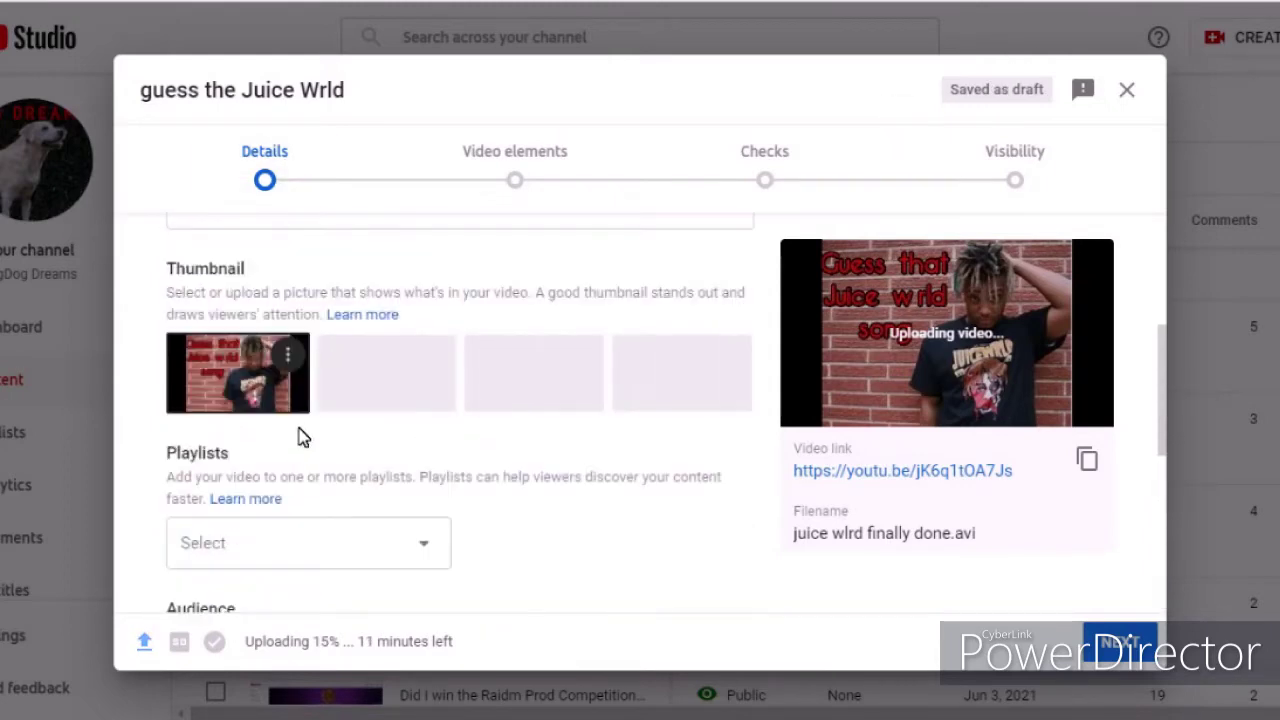
pyautogui.scroll(-1, 443, 323)
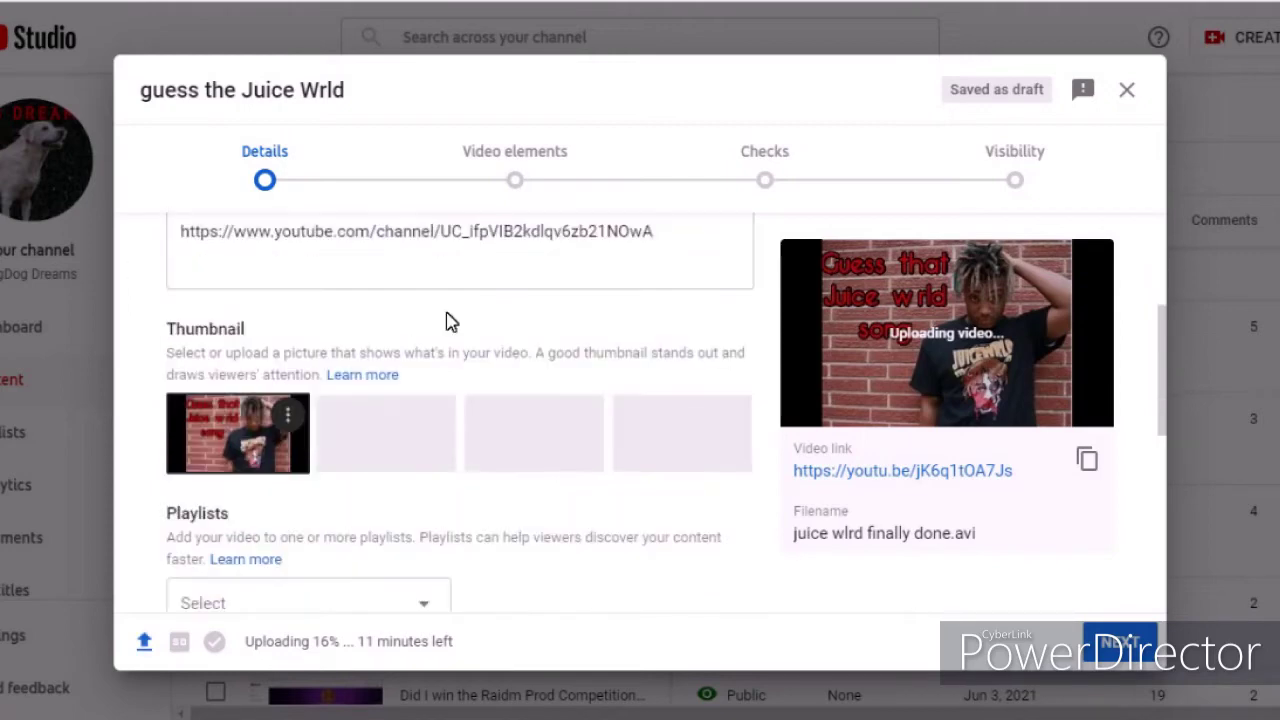
pyautogui.scroll(2, 447, 468)
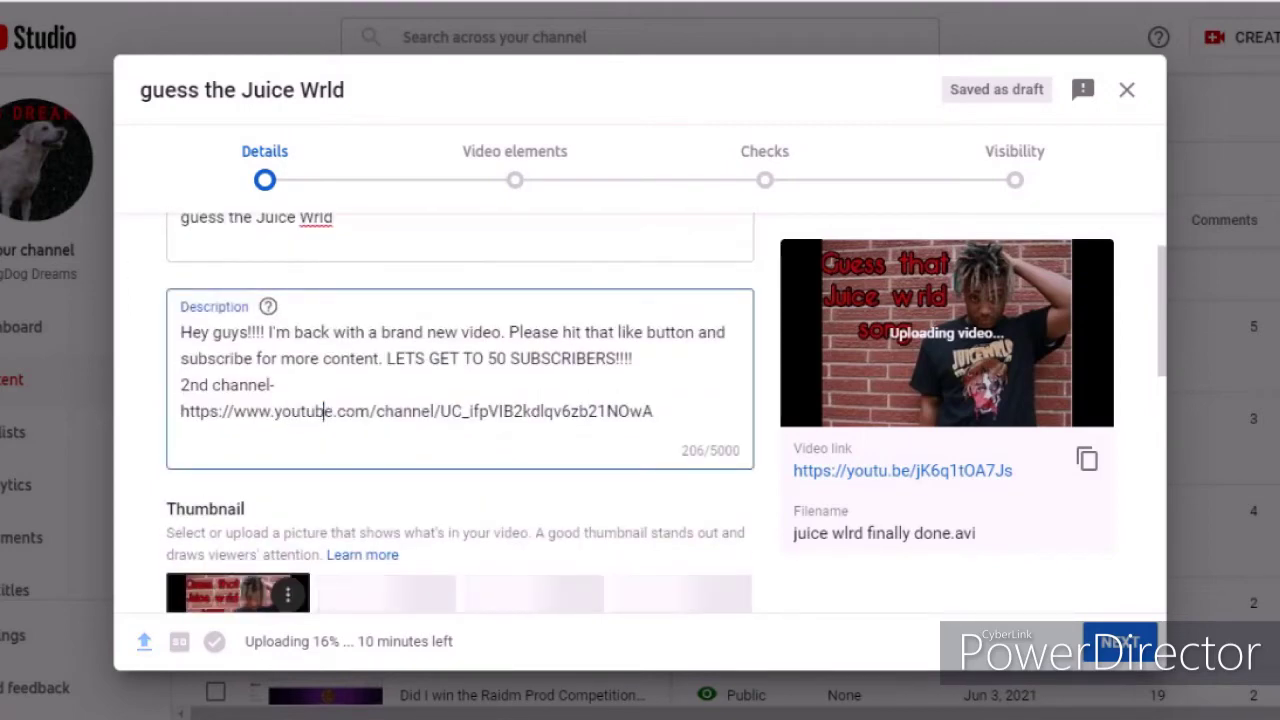
pyautogui.moveTo(517, 251); pyautogui.dragTo(550, 147)
pyautogui.click(550, 147)
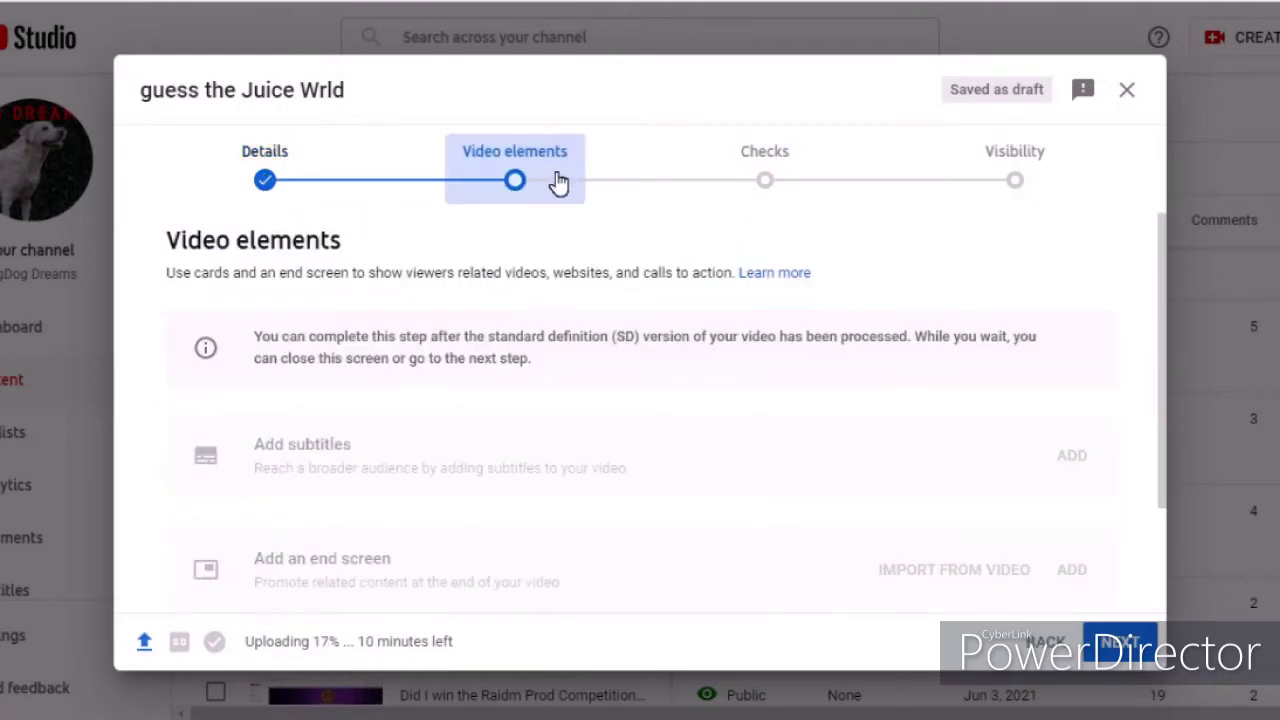
pyautogui.click(783, 170)
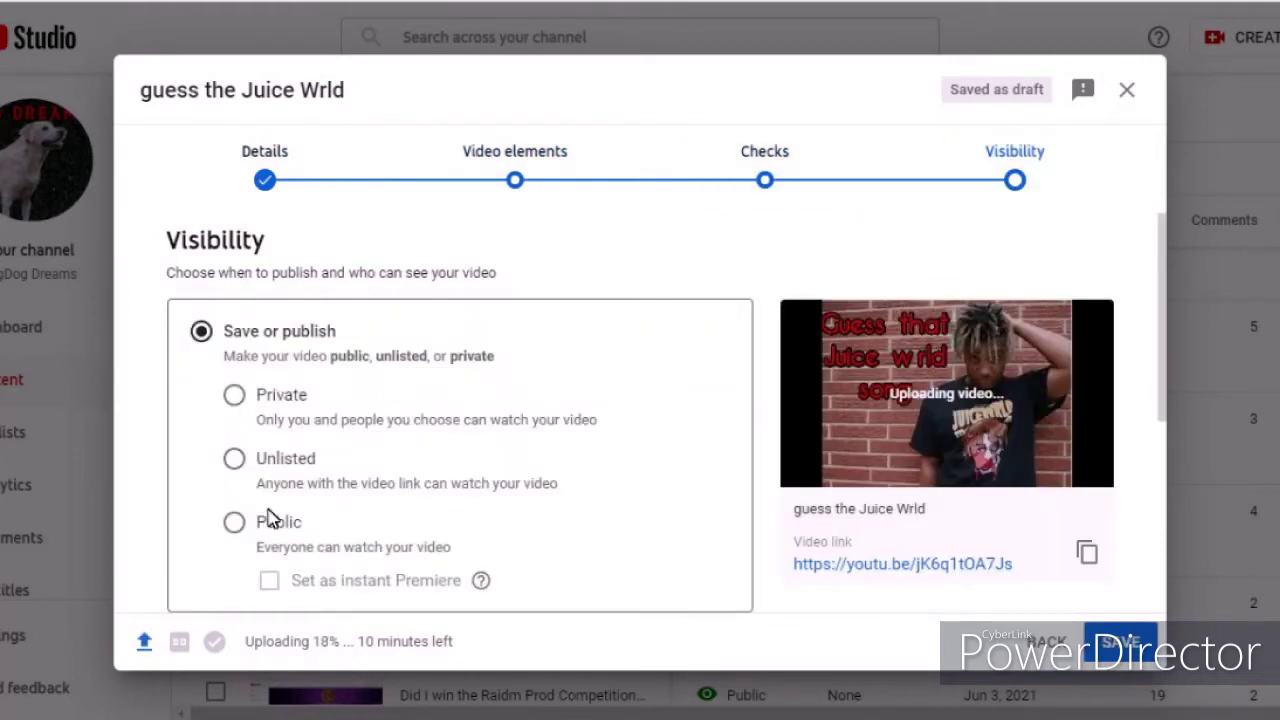
# - Set the video's visibility to Public and look over the remaining publishing options
pyautogui.click(232, 528)
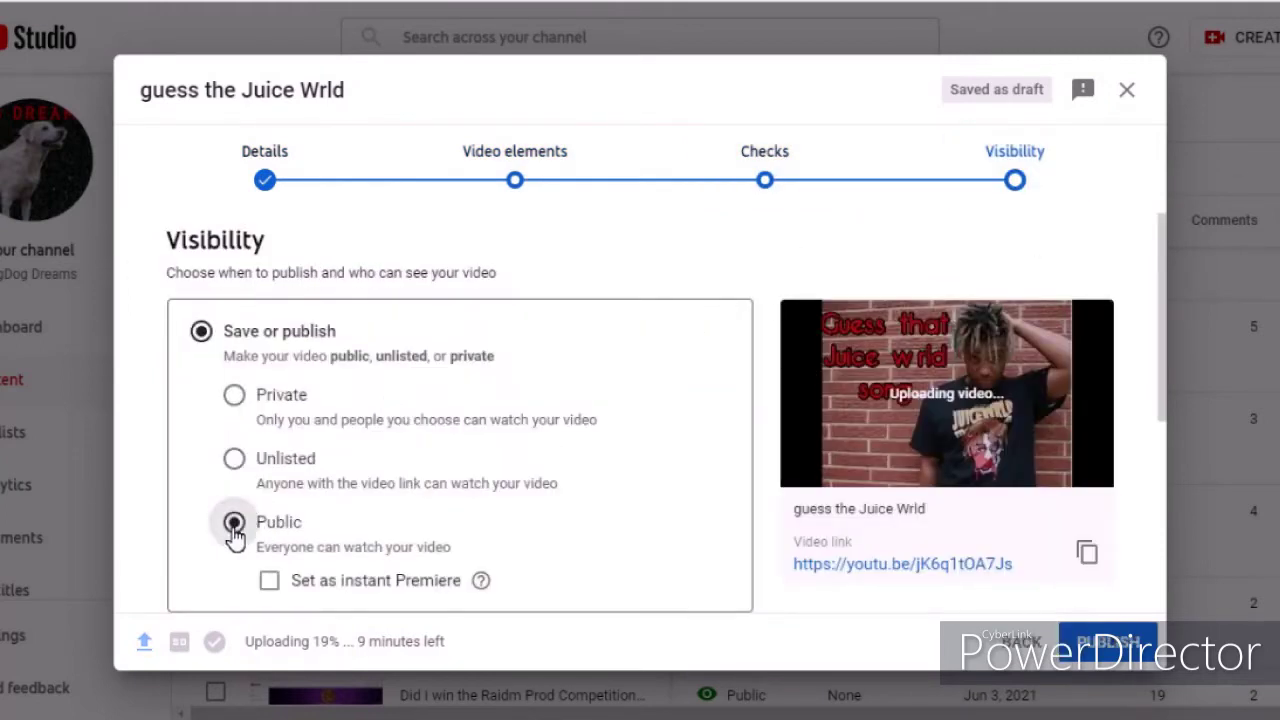
pyautogui.scroll(-3, 377, 395)
pyautogui.scroll(1, 310, 420)
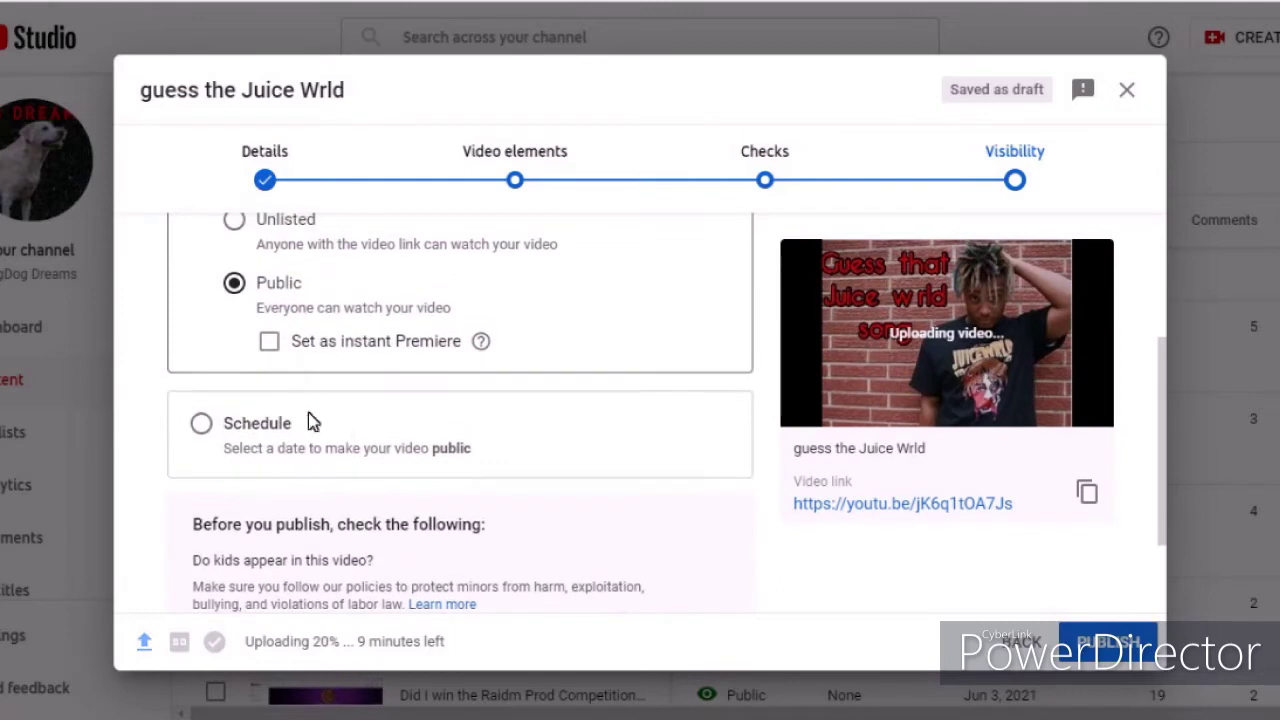
# - Schedule the video to go public on Sep 16, 2021
pyautogui.click(203, 424)
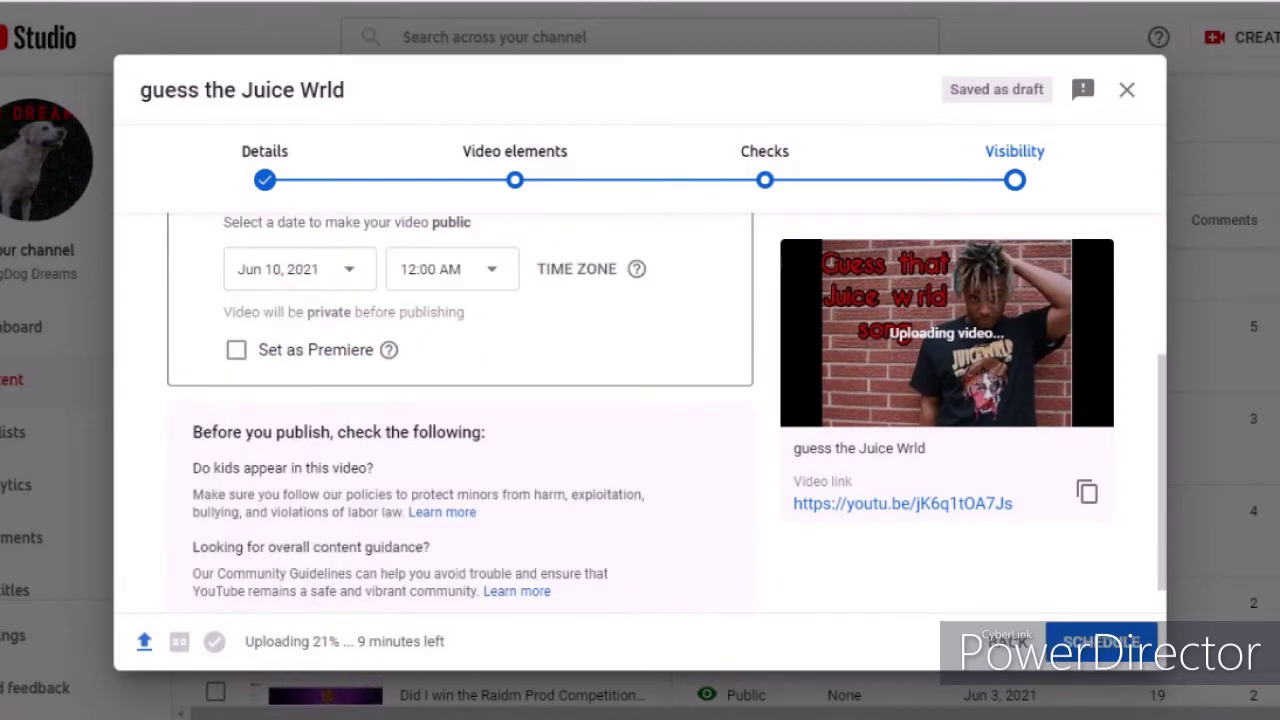
pyautogui.click(283, 270)
pyautogui.scroll(-6, 400, 450)
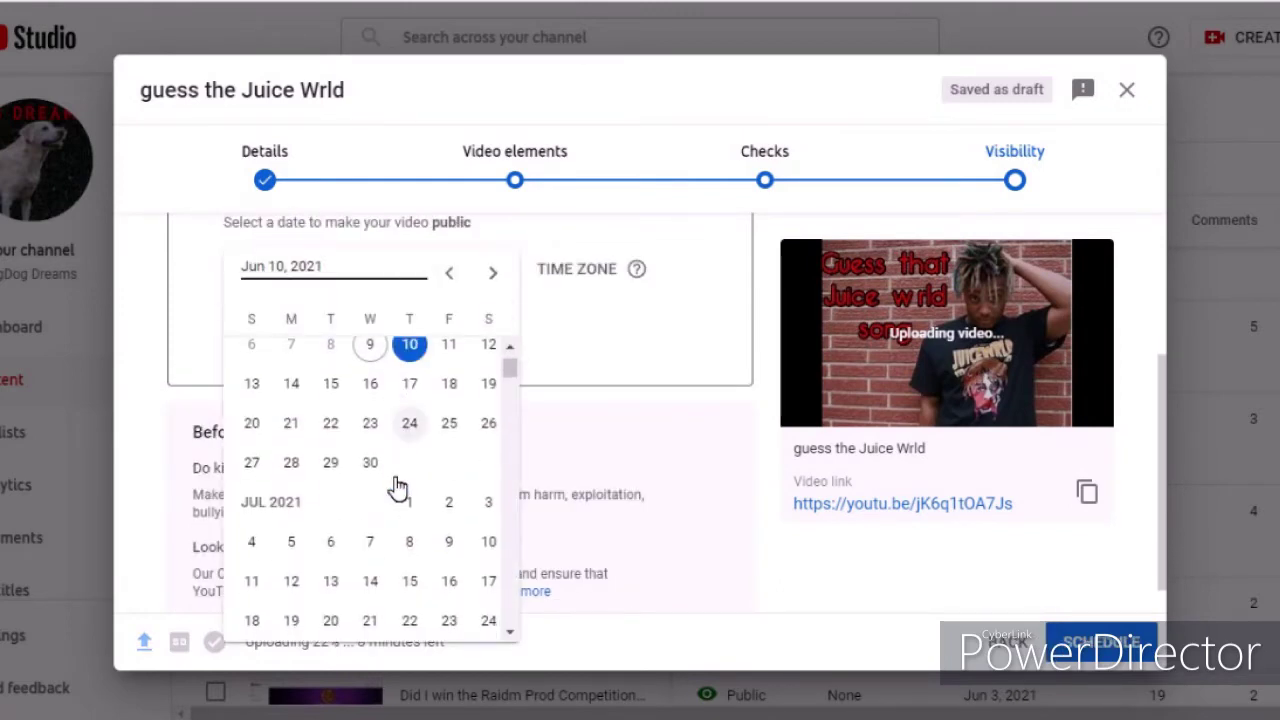
pyautogui.click(409, 466)
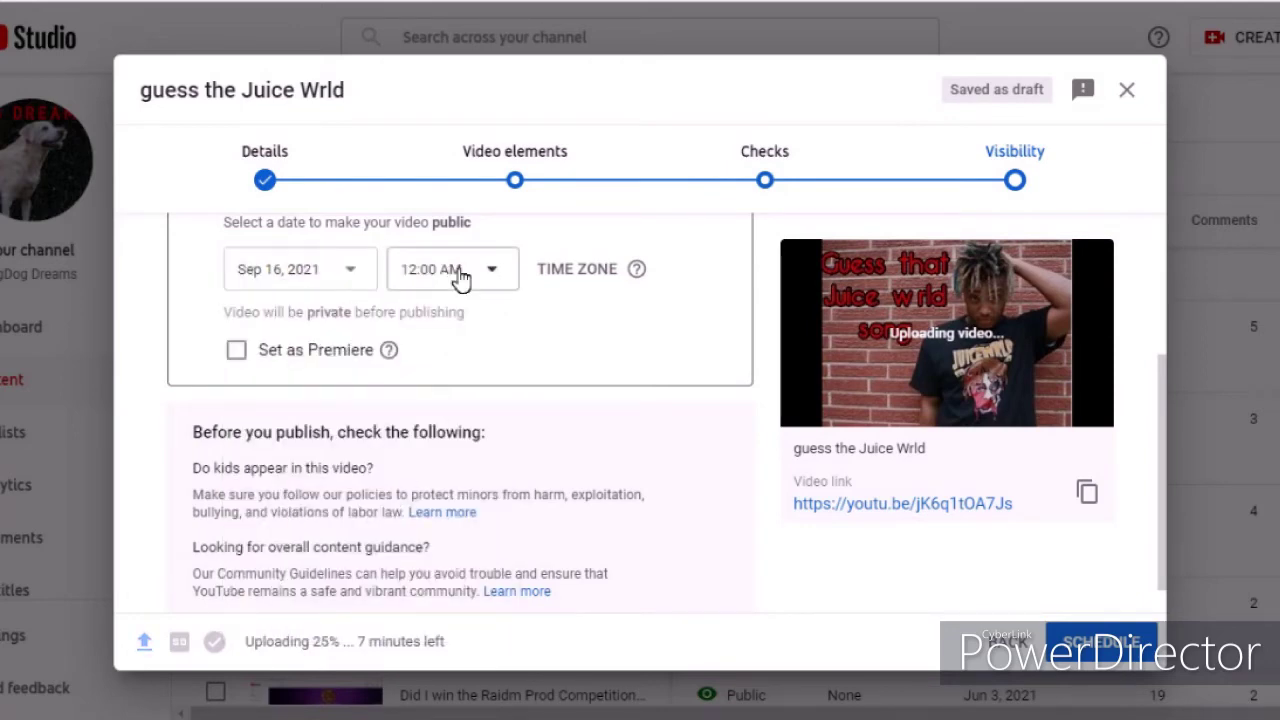
# - Change the video's scheduled publication date to Jul 26, 2021
pyautogui.click(347, 268)
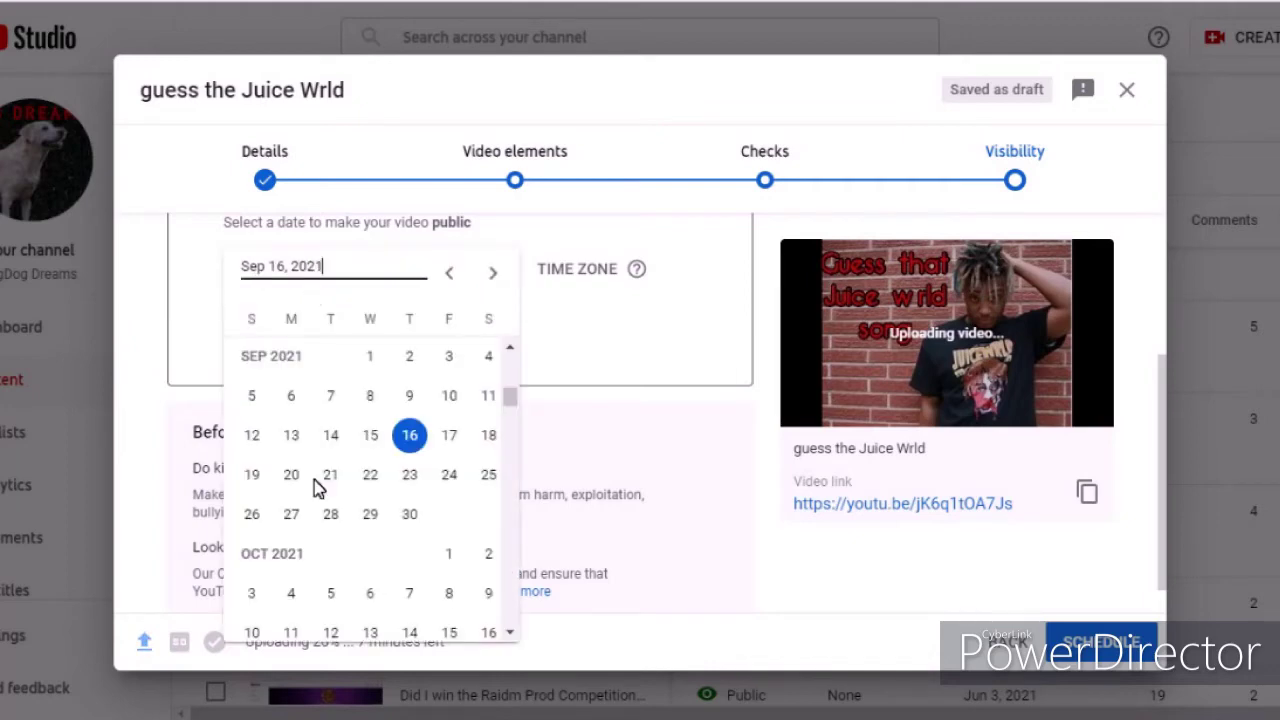
pyautogui.scroll(3, 385, 494)
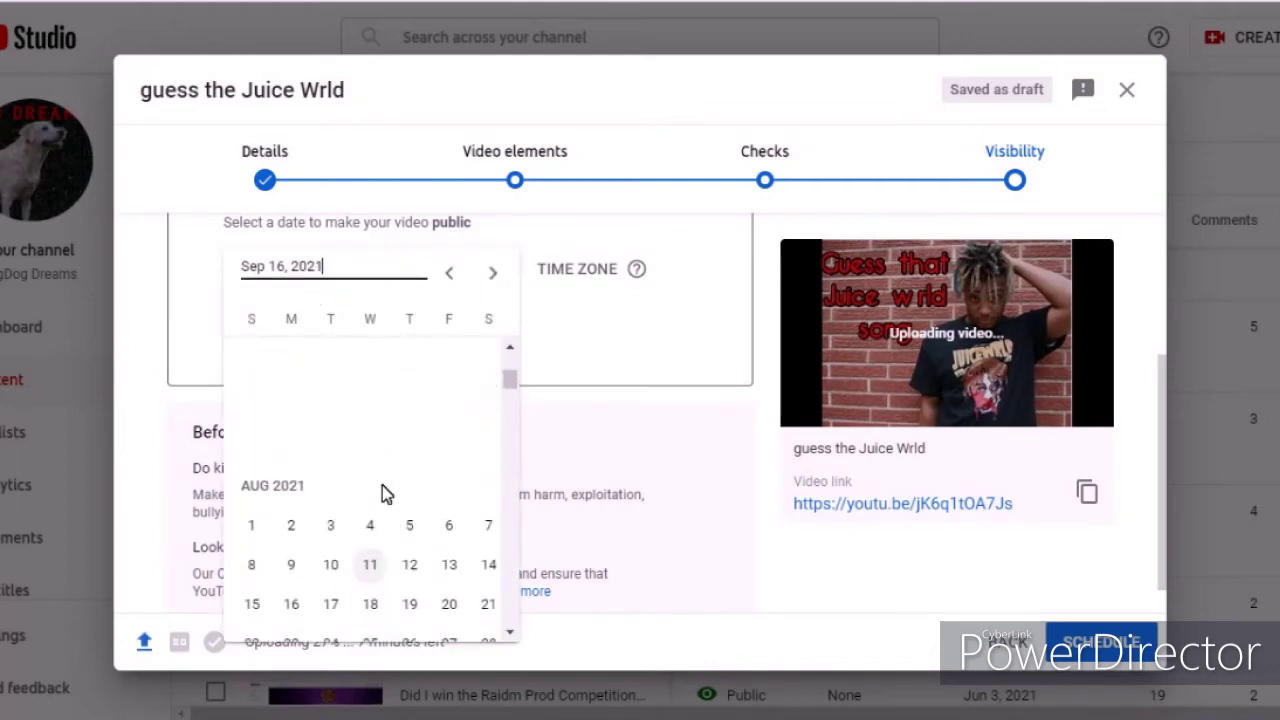
pyautogui.scroll(4, 382, 490)
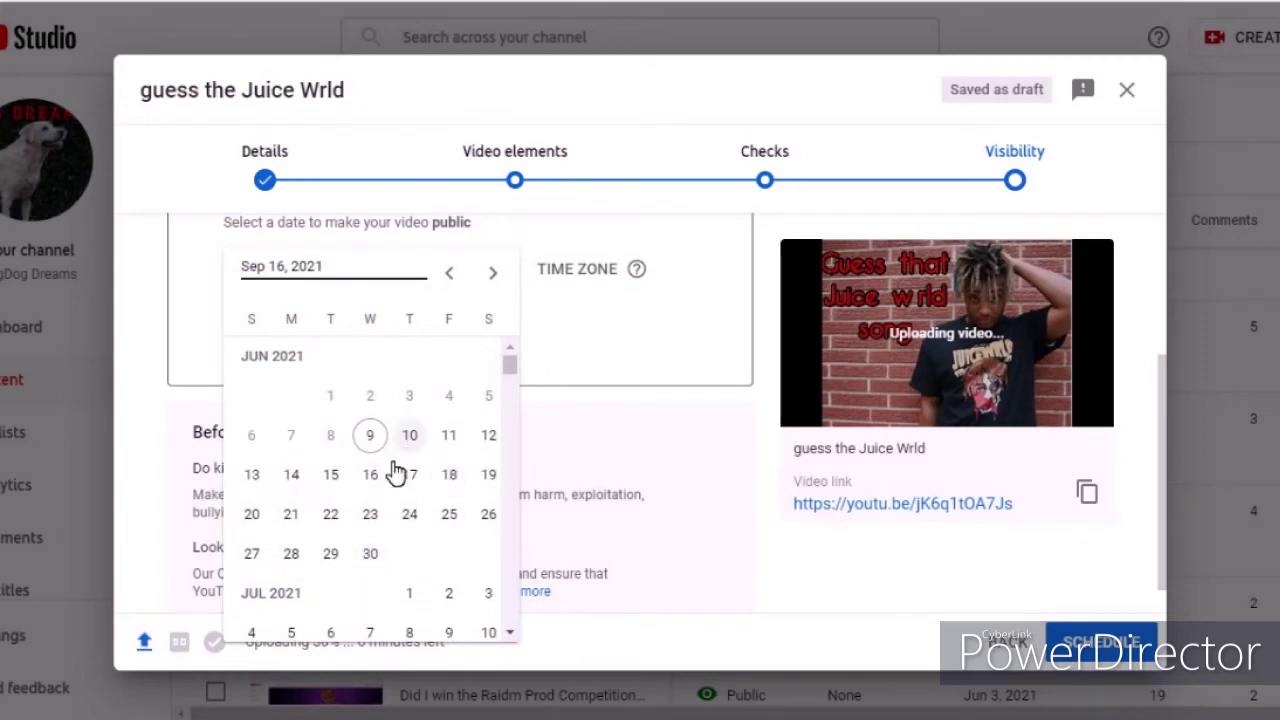
pyautogui.scroll(-2, 388, 488)
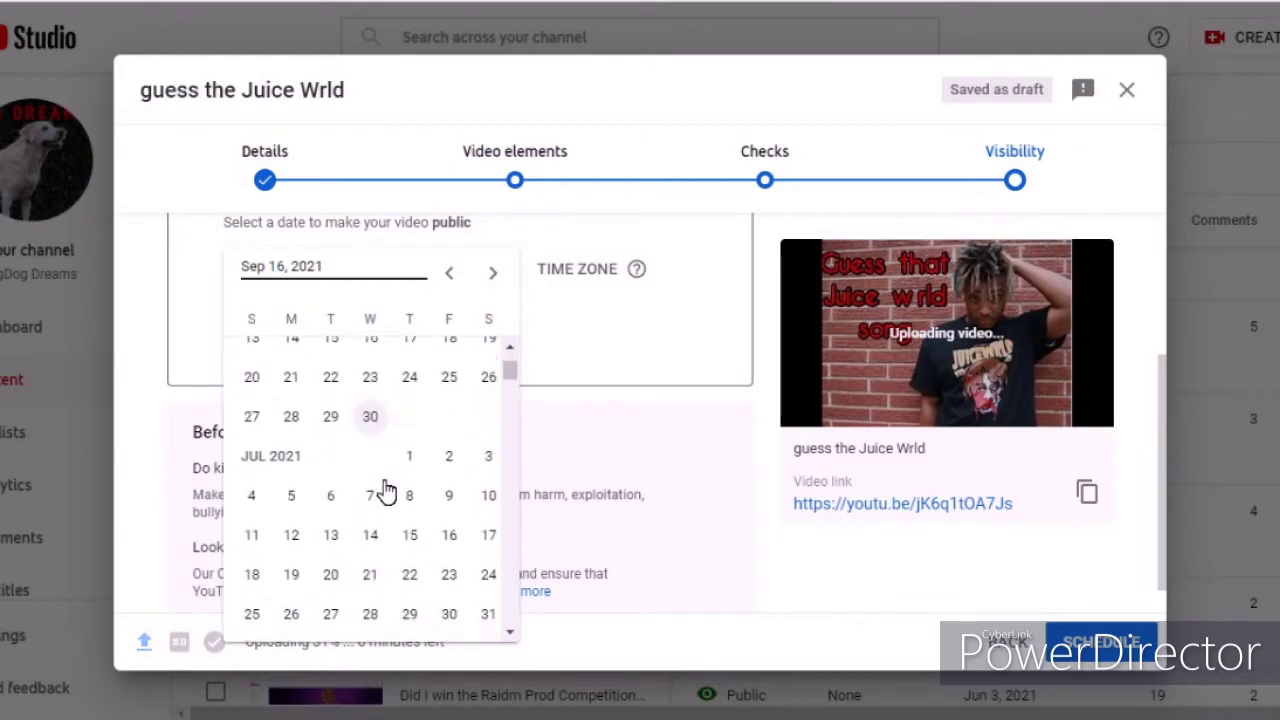
pyautogui.scroll(-1, 412, 582)
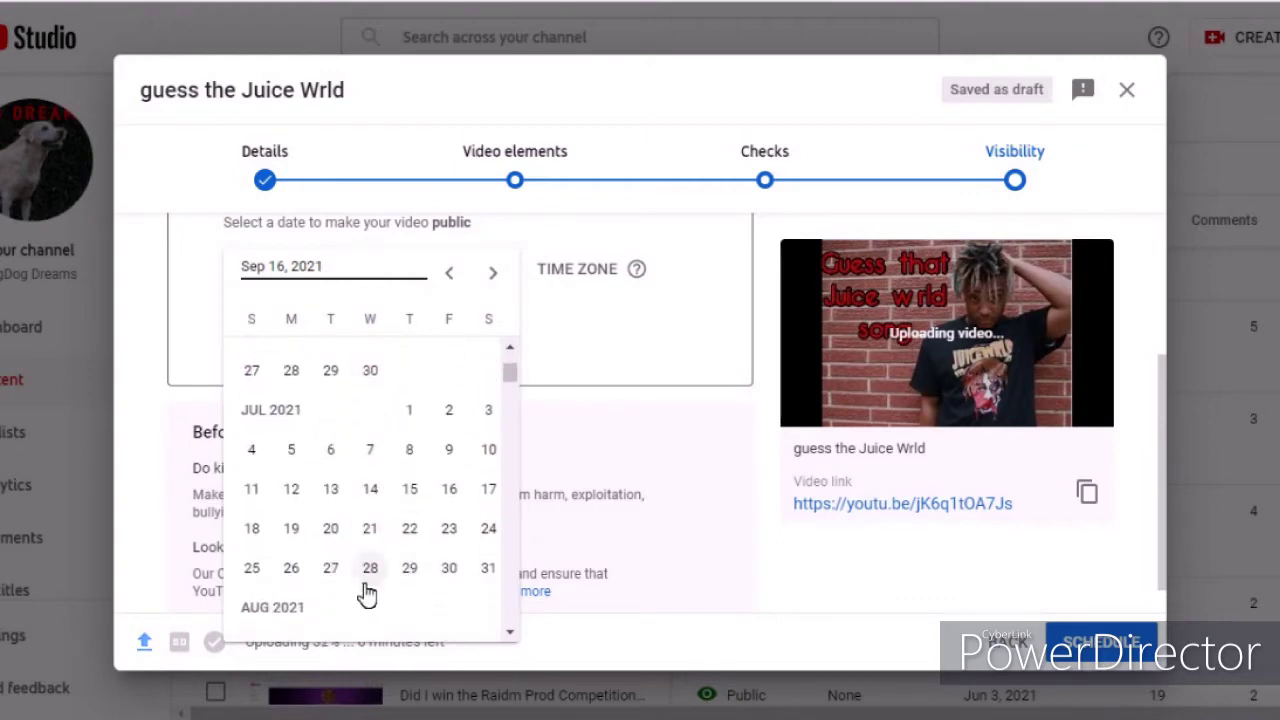
pyautogui.click(290, 570)
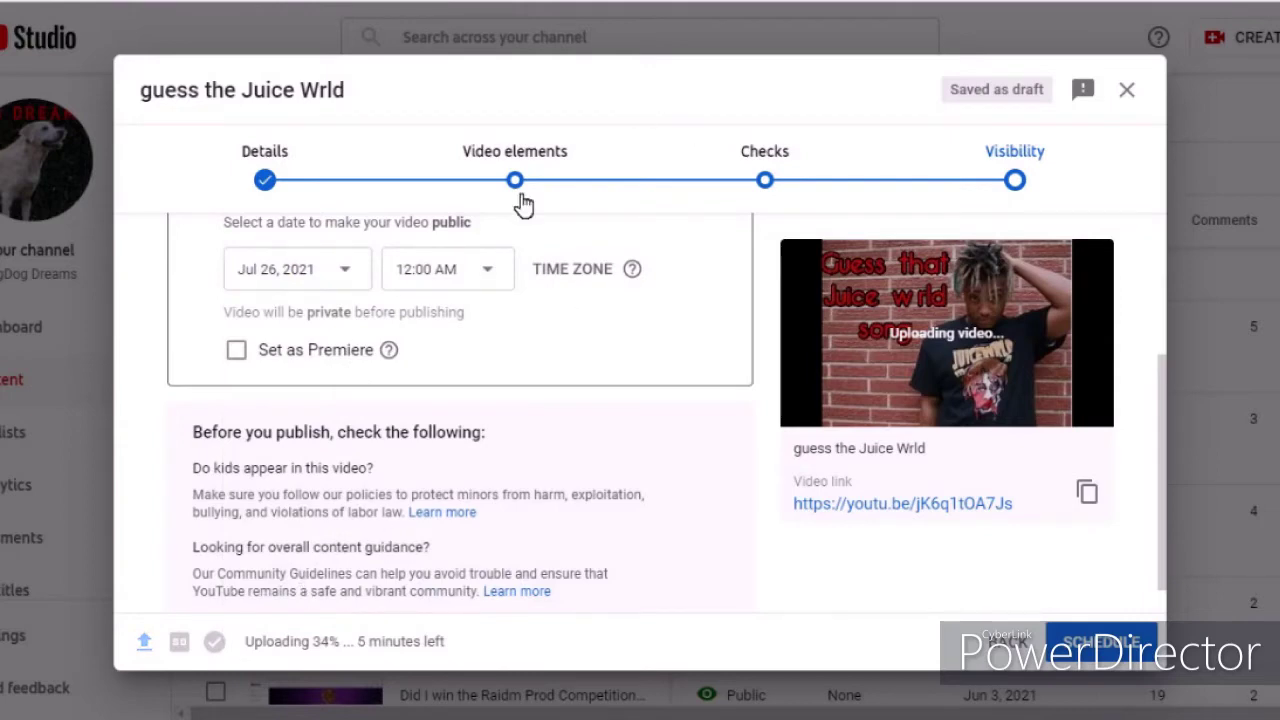
# - Set the publication time to 8:00 PM, schedule the video, and dismiss the upload summary
pyautogui.click(441, 278)
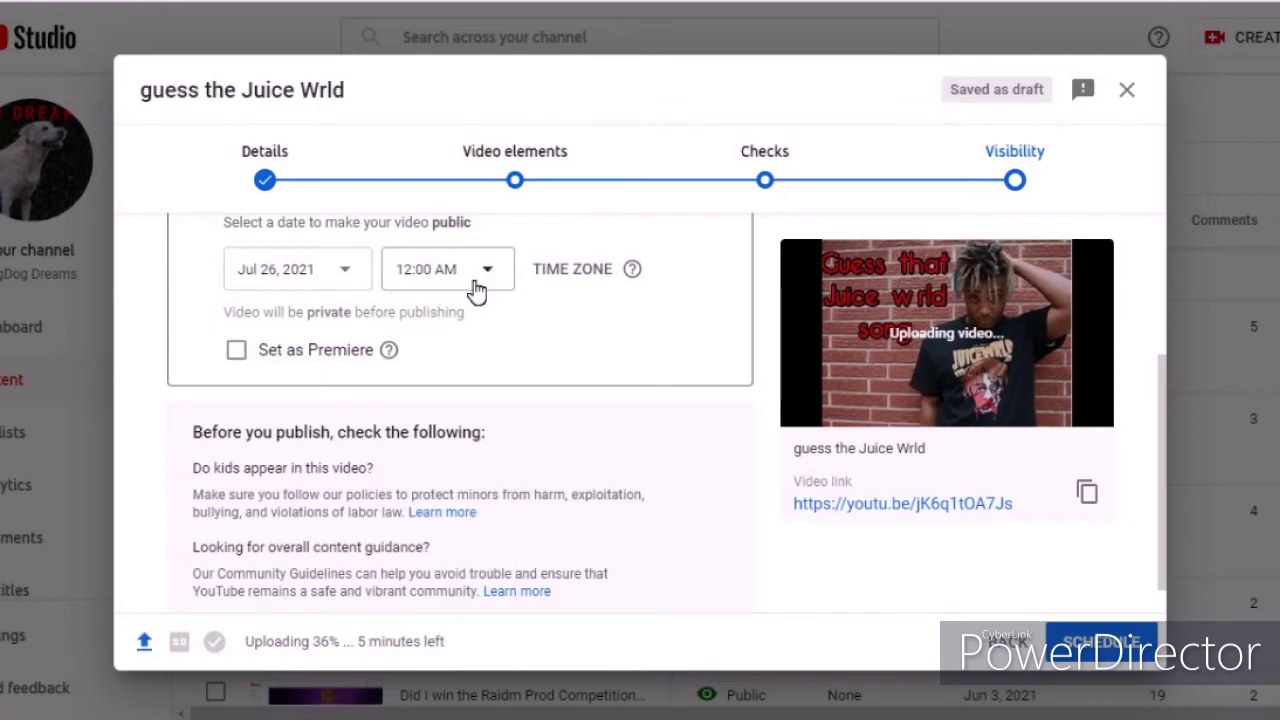
pyautogui.click(477, 289)
pyautogui.scroll(-12, 450, 450)
pyautogui.scroll(-8, 420, 414)
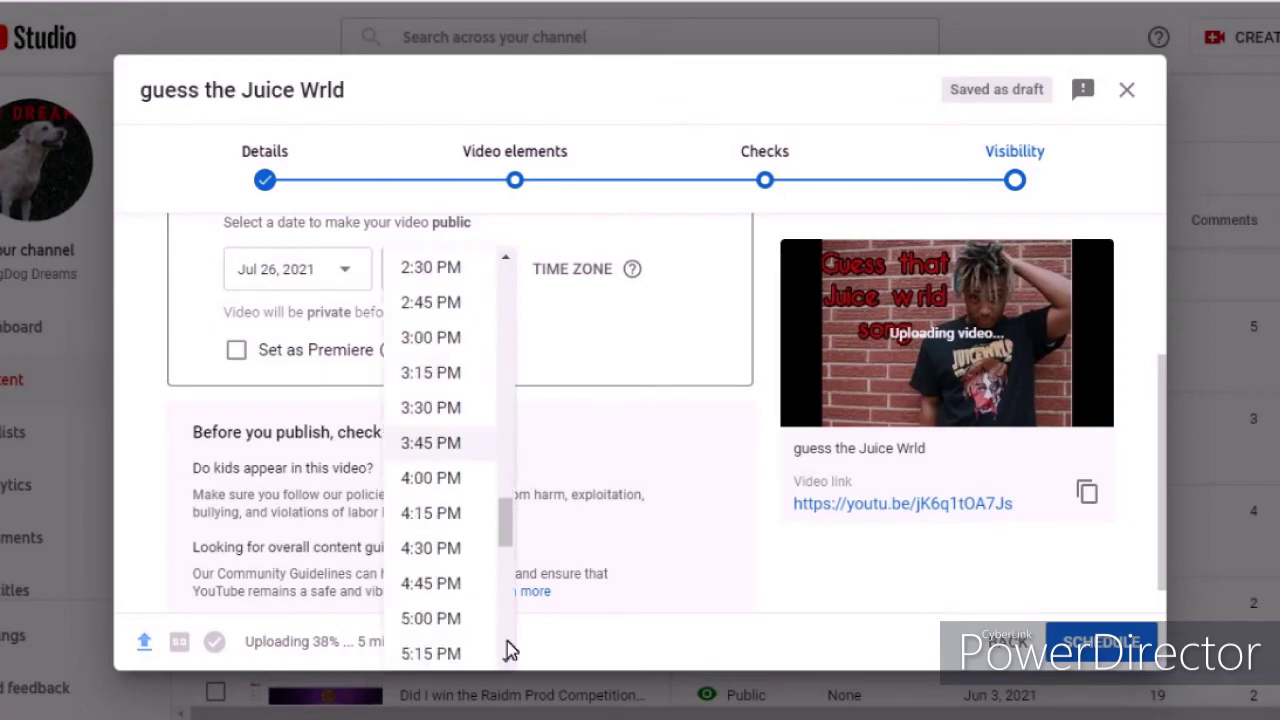
pyautogui.scroll(-3, 440, 590)
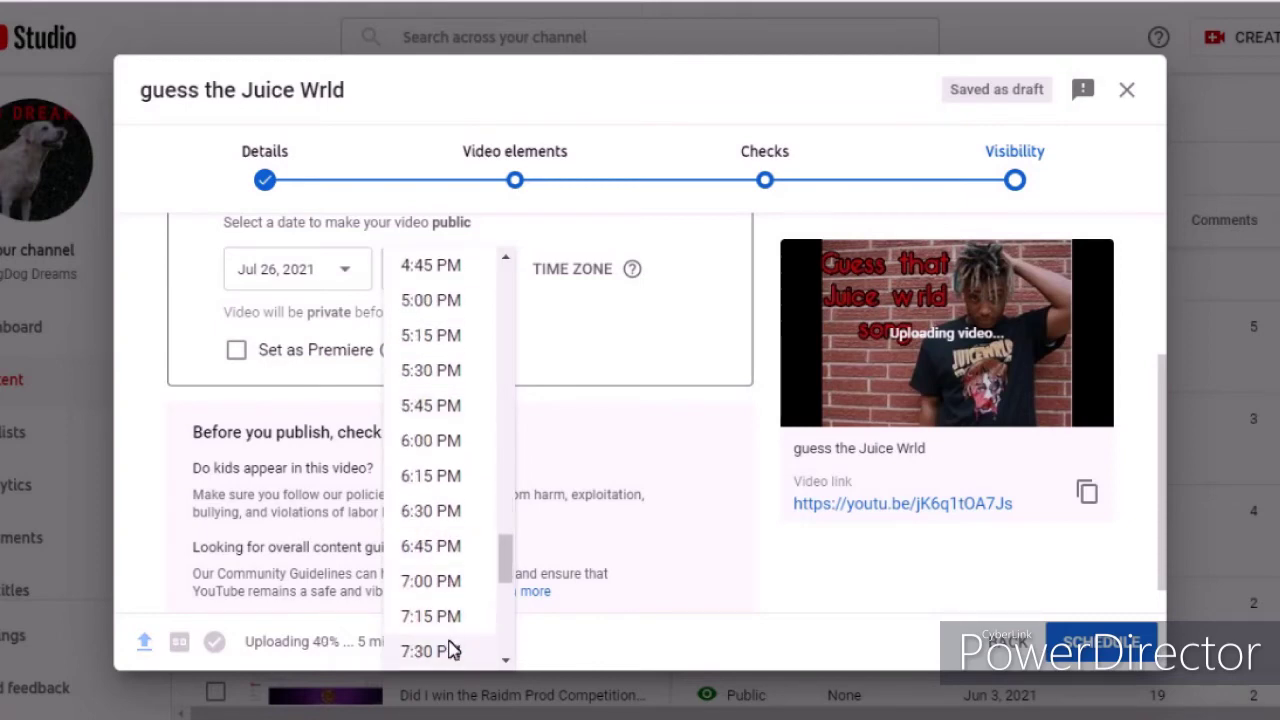
pyautogui.scroll(-4, 440, 560)
pyautogui.click(443, 466)
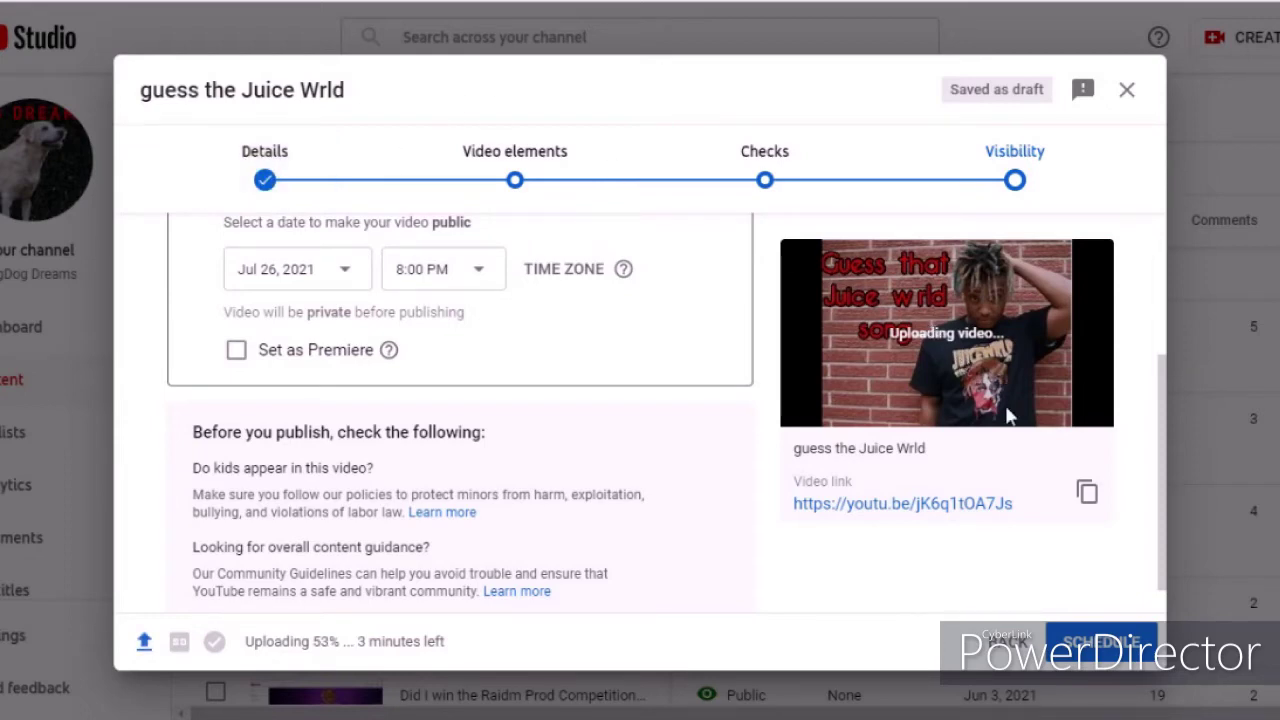
pyautogui.click(1100, 642)
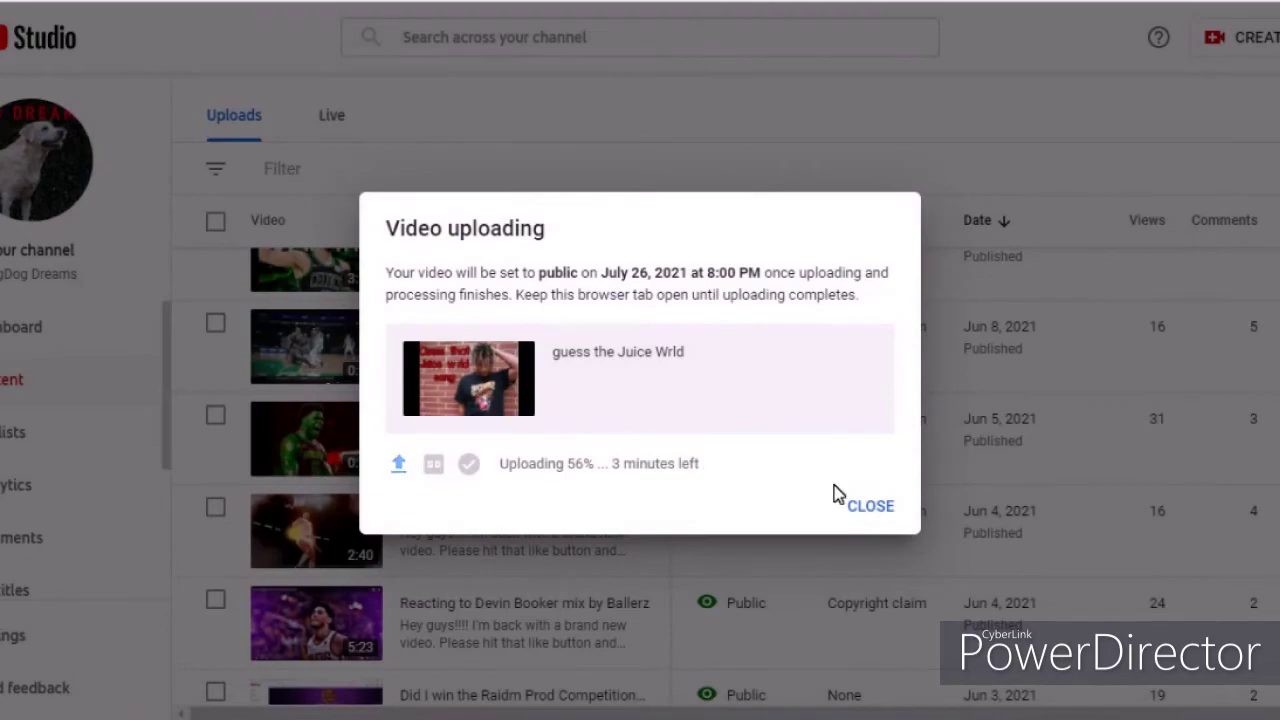
pyautogui.click(900, 499)
# - Look through the channel's older uploads, examining their visibility and copyright restrictions down to the blocked Mob ties mix
pyautogui.scroll(-5, 550, 390)
pyautogui.scroll(-5, 552, 395)
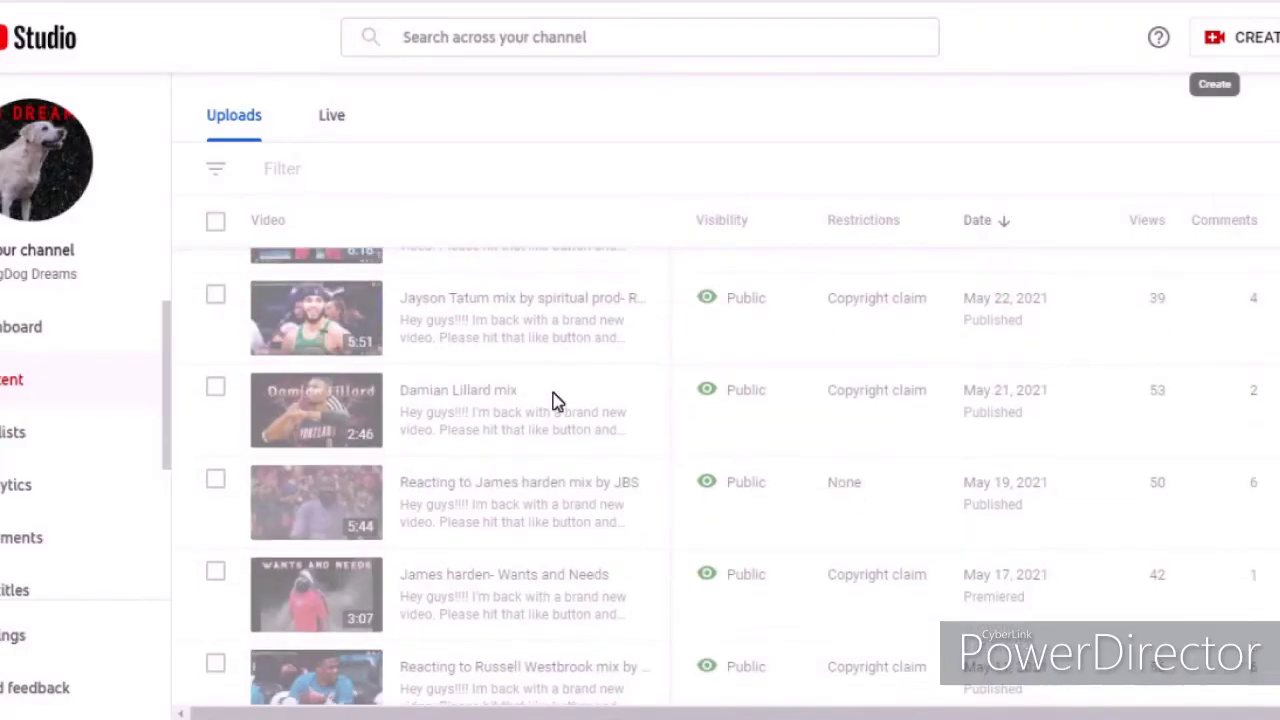
pyautogui.scroll(1, 556, 400)
pyautogui.scroll(-3, 556, 400)
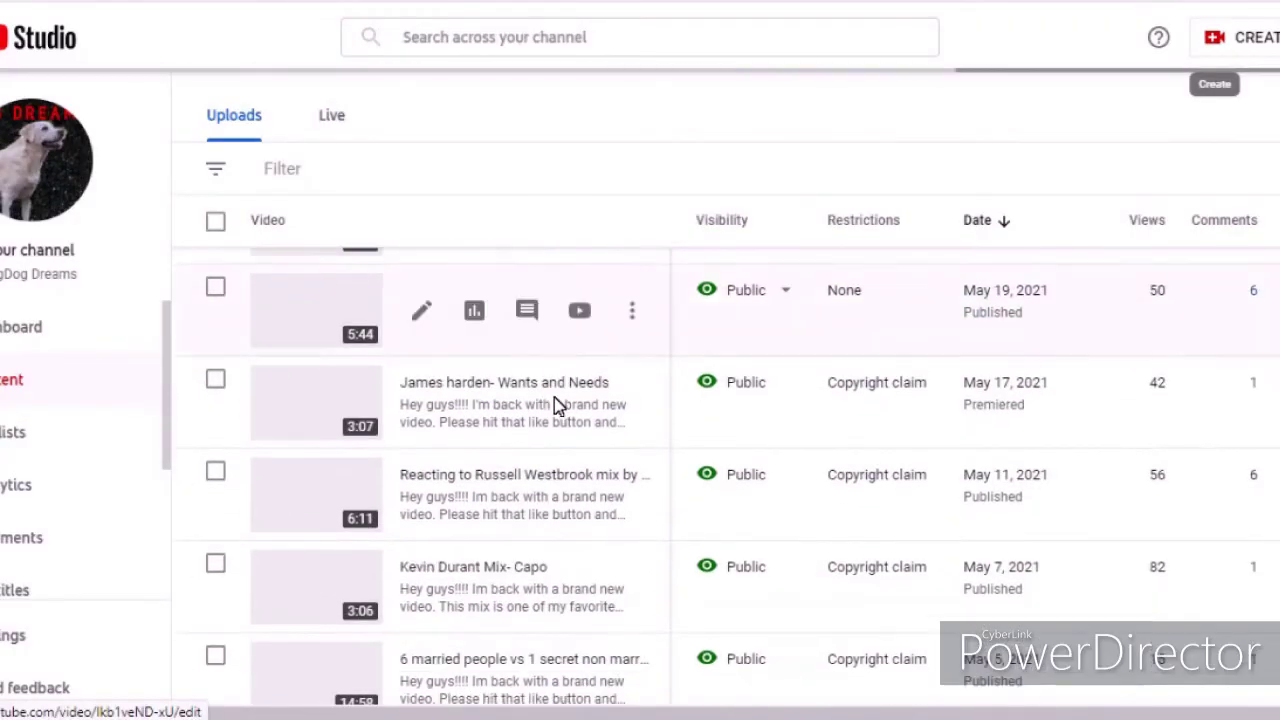
pyautogui.scroll(1, 554, 400)
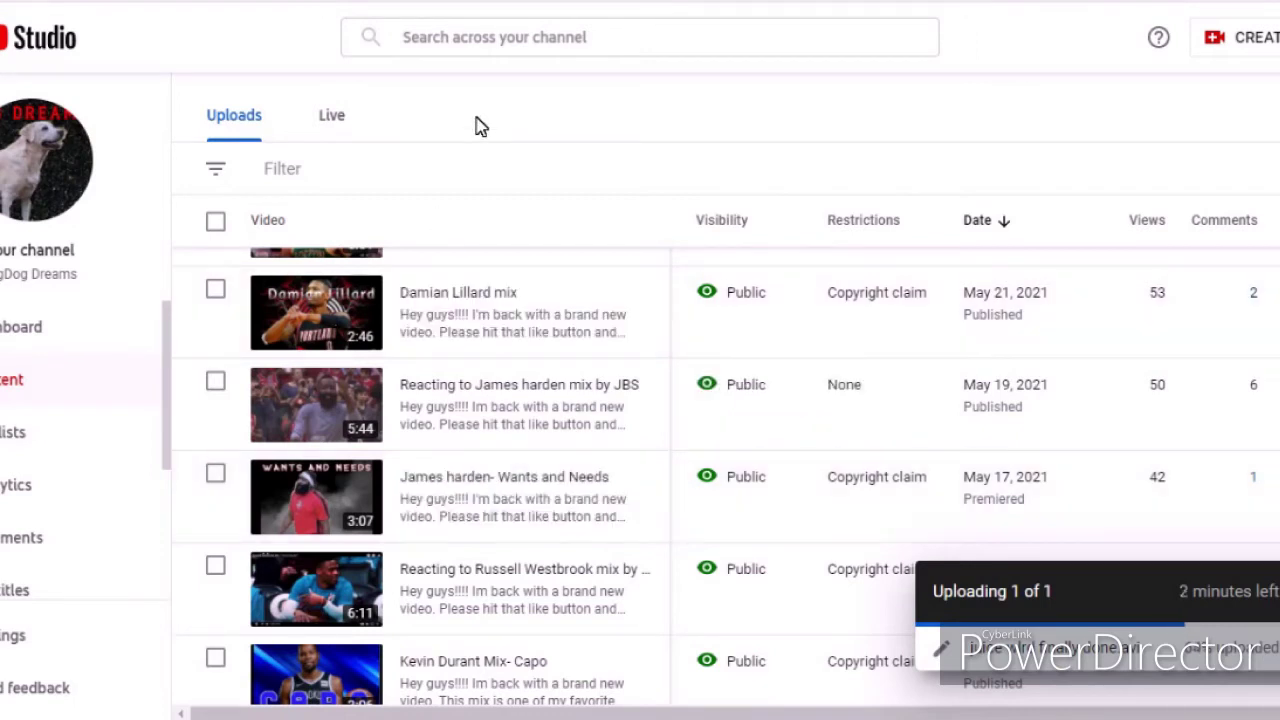
pyautogui.scroll(1, 529, 330)
pyautogui.scroll(-3, 529, 332)
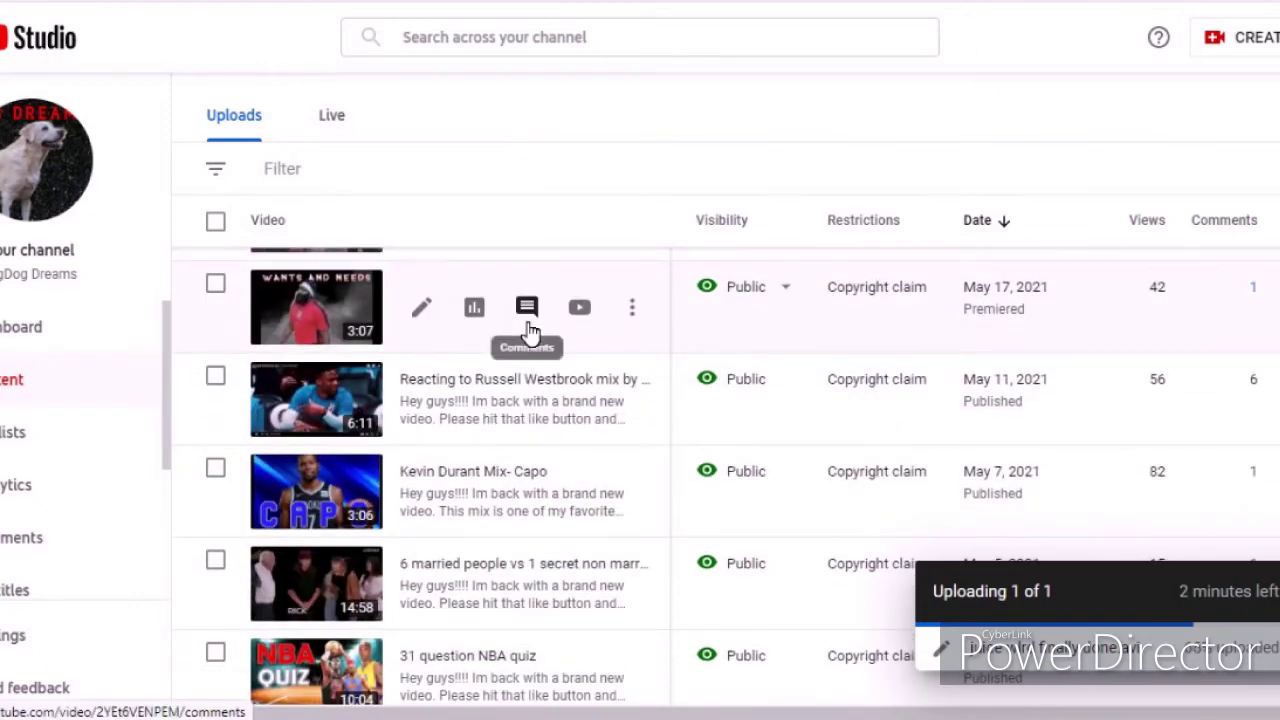
pyautogui.scroll(-1, 532, 334)
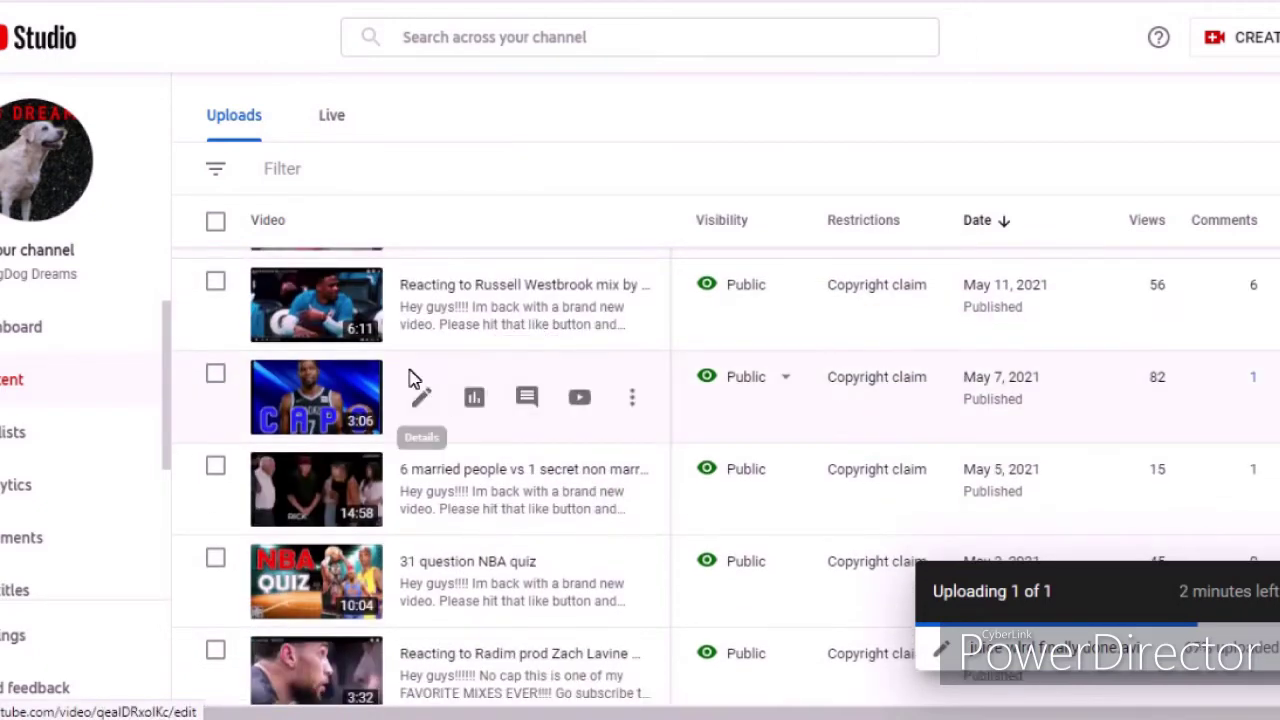
pyautogui.scroll(-8, 523, 451)
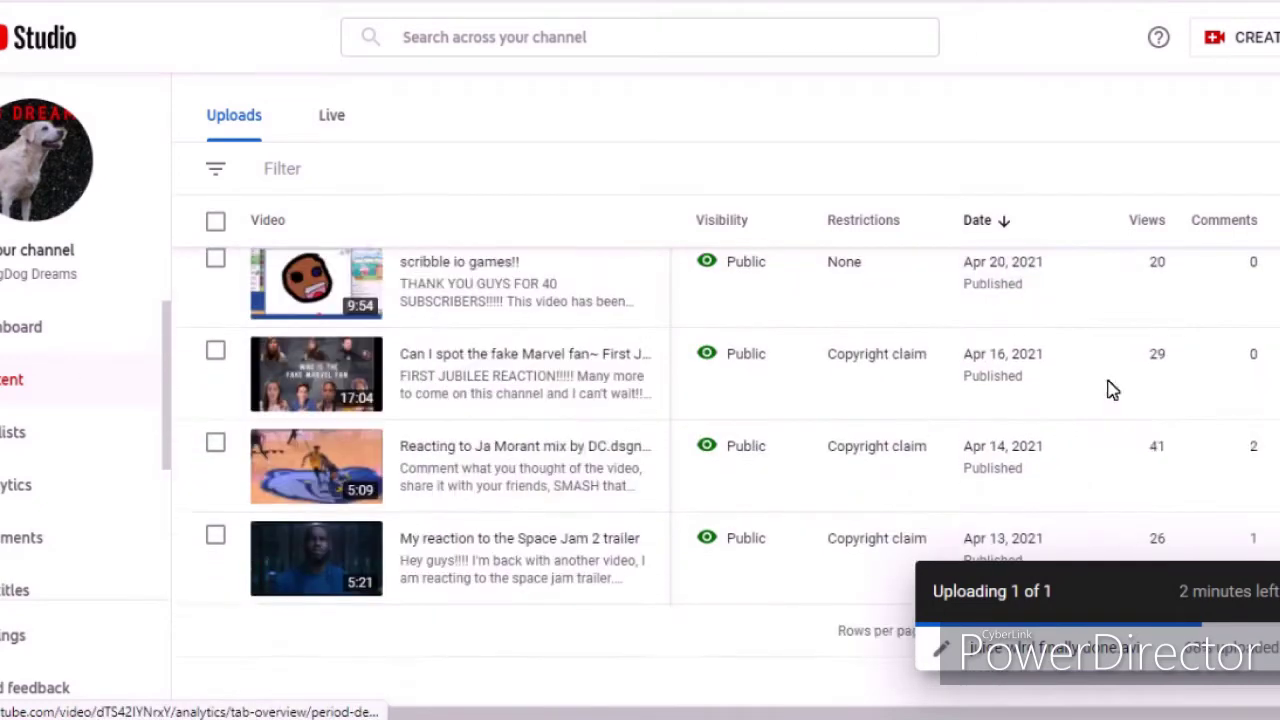
pyautogui.scroll(3, 726, 408)
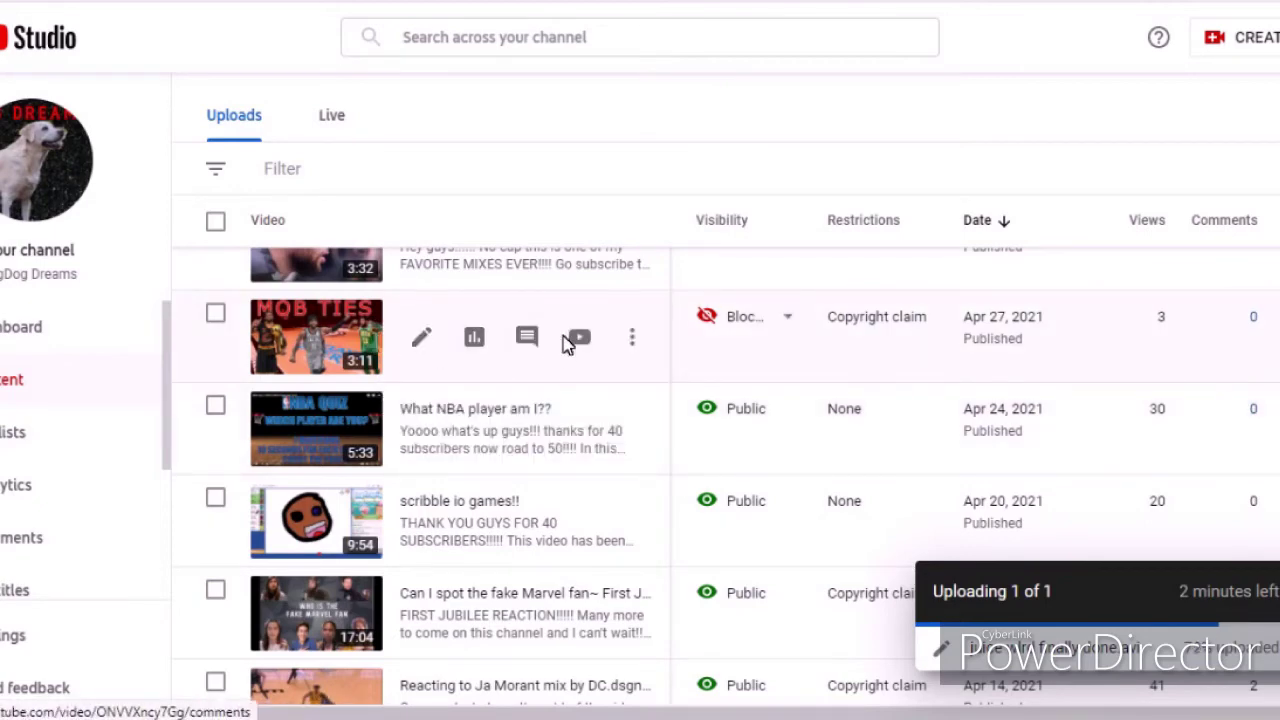
# - Open the blocked Kyrie Irving Mob ties mix on YouTube, play its opening, and view its description
pyautogui.click(581, 345)
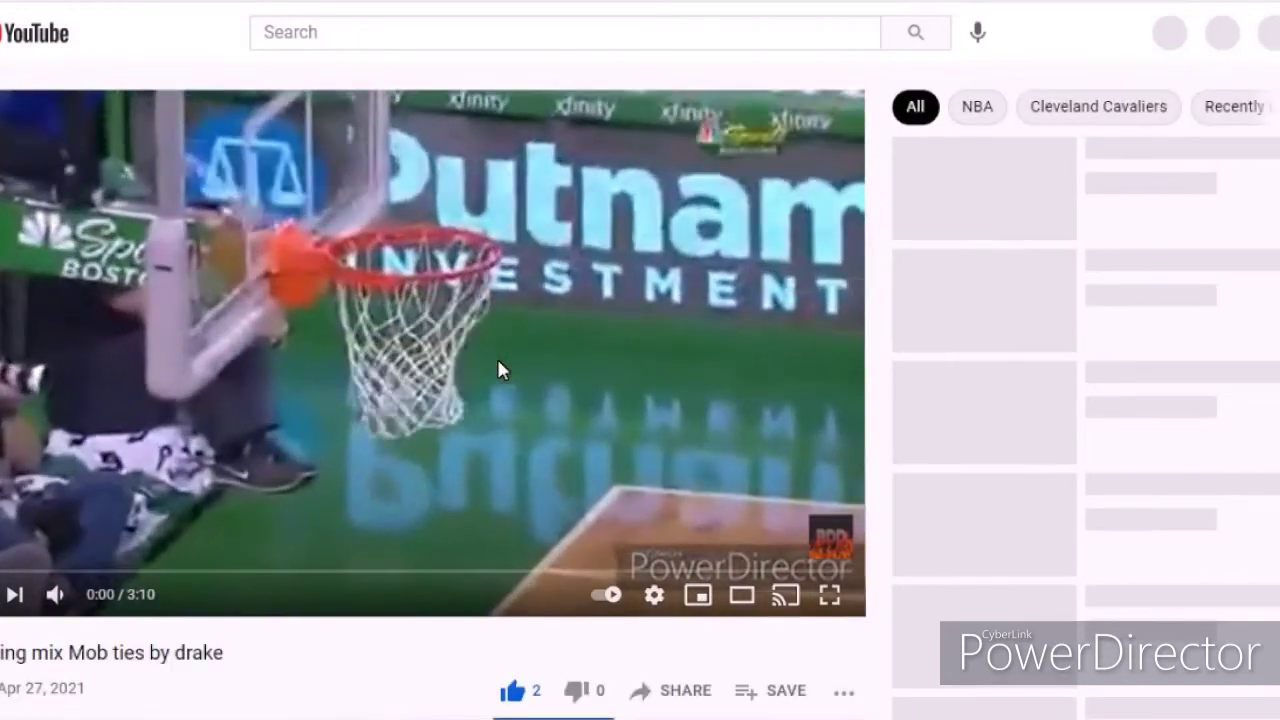
pyautogui.click(498, 372)
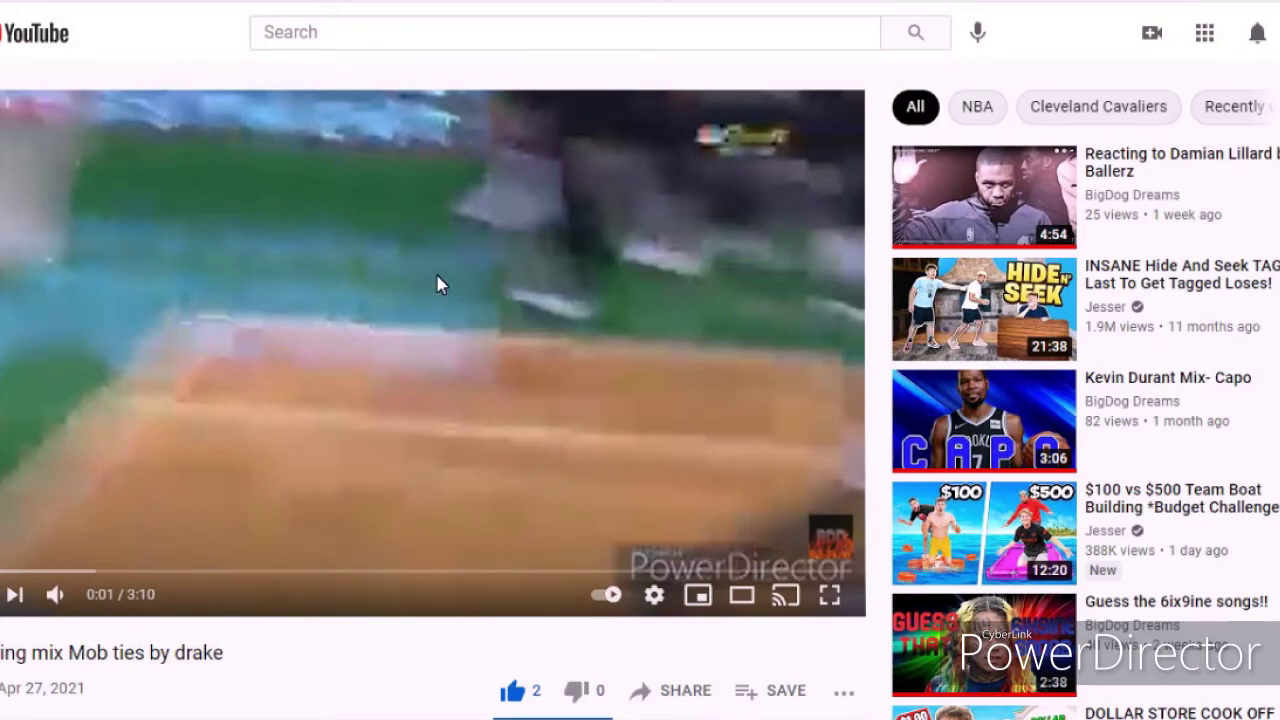
pyautogui.scroll(-5, 437, 285)
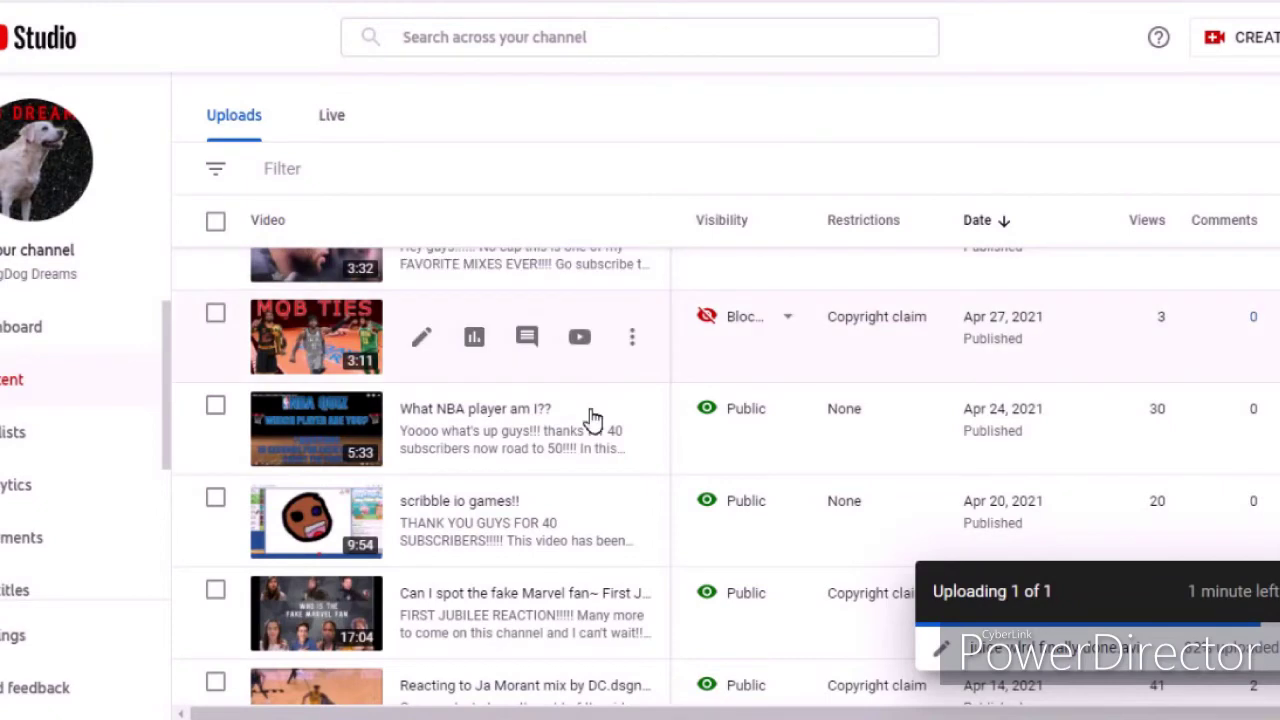
# - Compare the visibility and restrictions of the uploads around the blocked mix, and revisit that mix's watch page
pyautogui.scroll(-2, 591, 417)
pyautogui.scroll(2, 591, 417)
pyautogui.scroll(1, 591, 417)
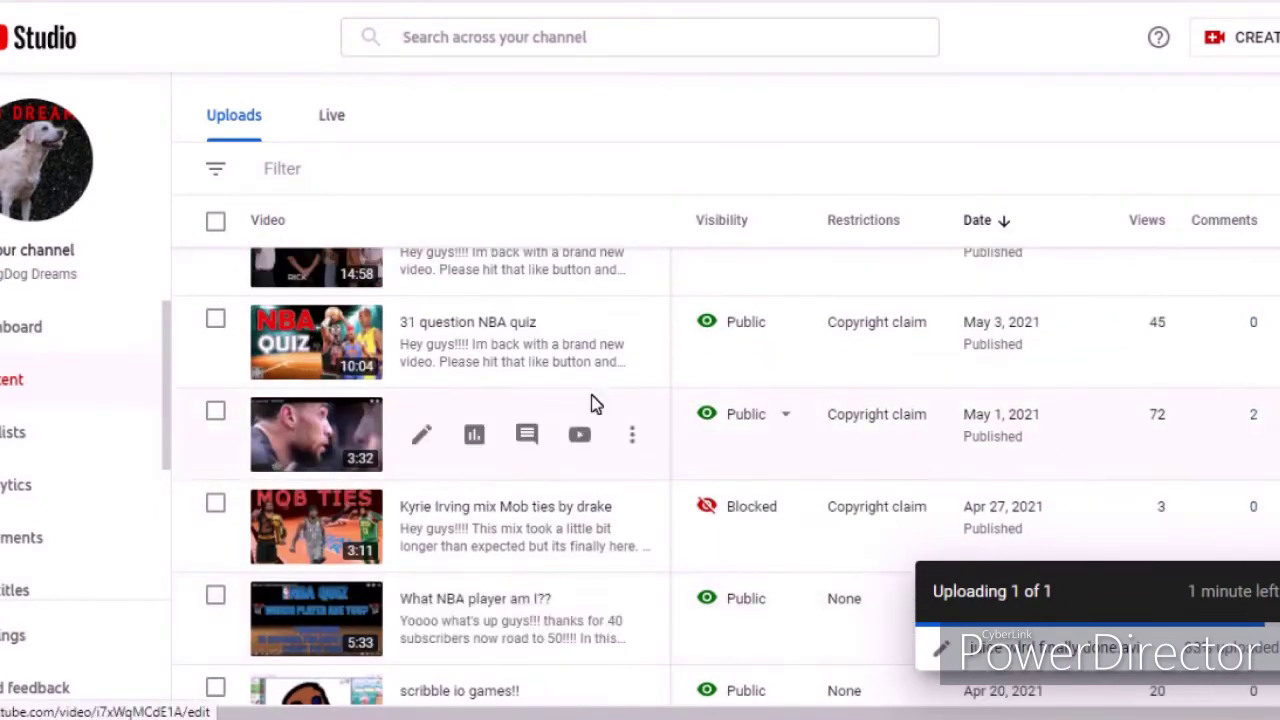
pyautogui.scroll(1, 591, 410)
pyautogui.scroll(1, 591, 404)
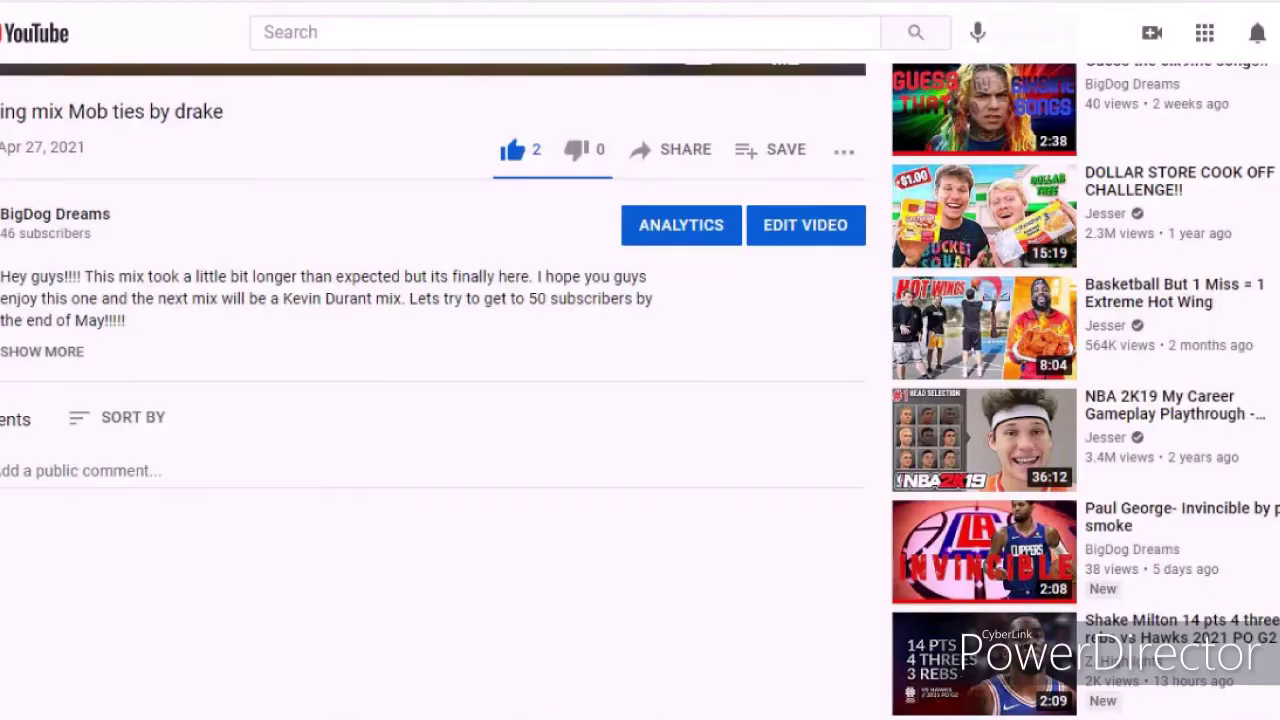
pyautogui.scroll(5, 390, 489)
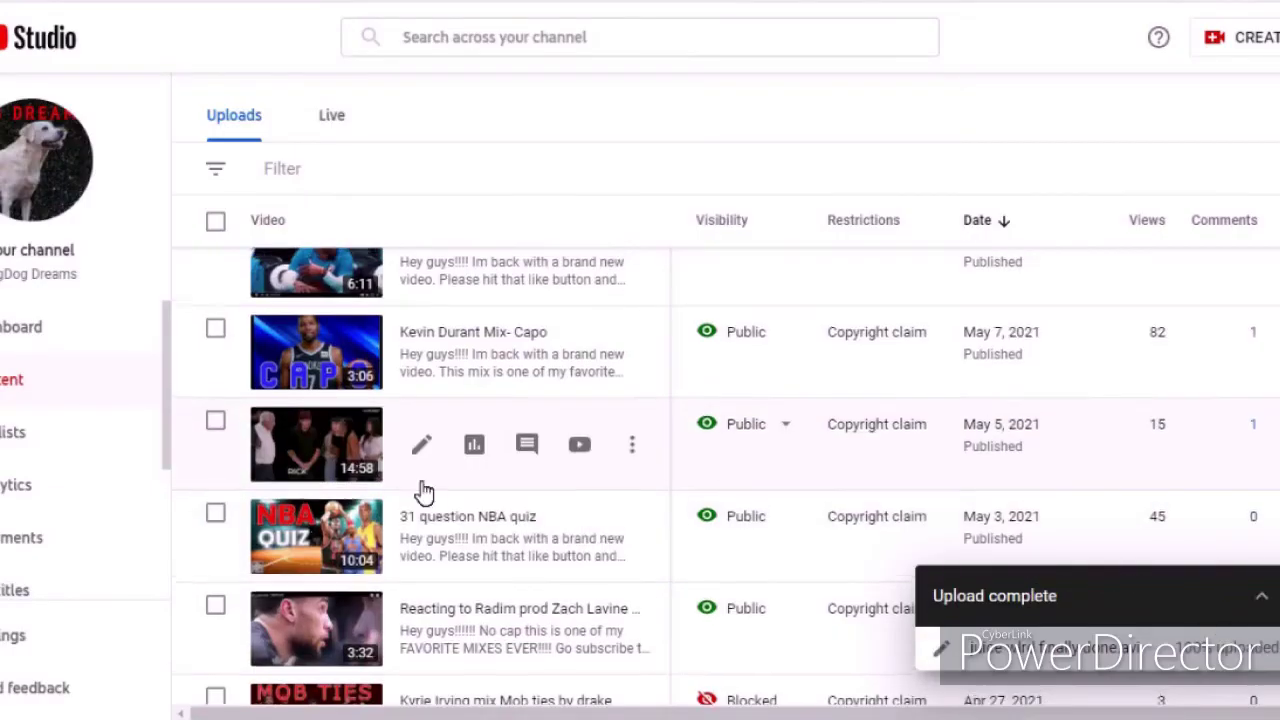
# - Open the uploaded "guess the Juice Wrld" video's watch page and review its title, description, and comment section
pyautogui.scroll(4, 424, 492)
pyautogui.scroll(-1, 414, 480)
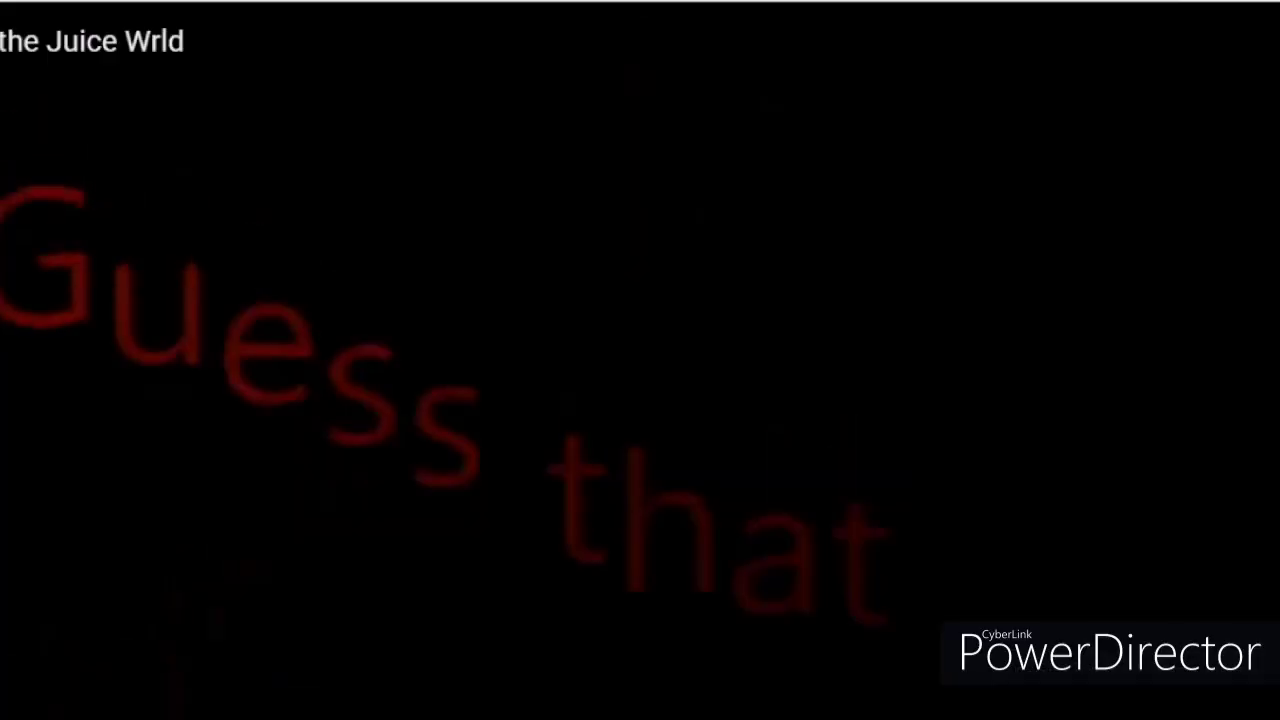
pyautogui.scroll(-2, 423, 257)
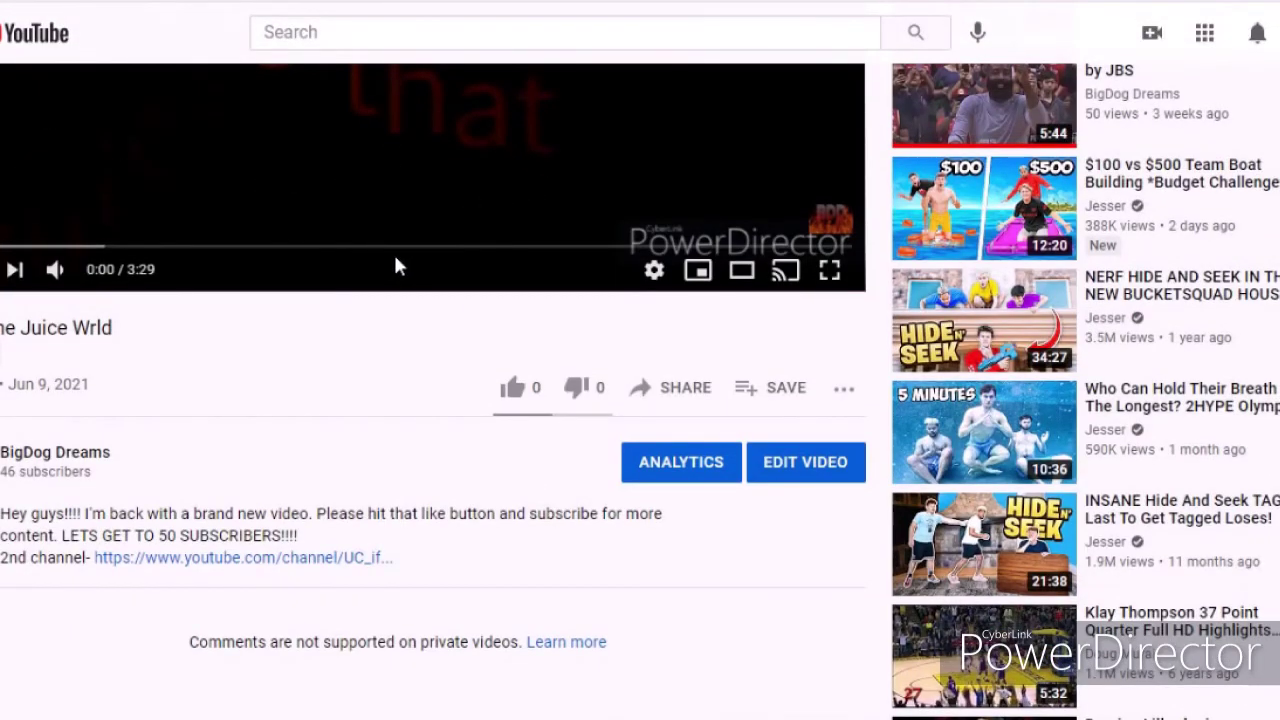
pyautogui.scroll(3, 363, 308)
pyautogui.scroll(-3, 365, 309)
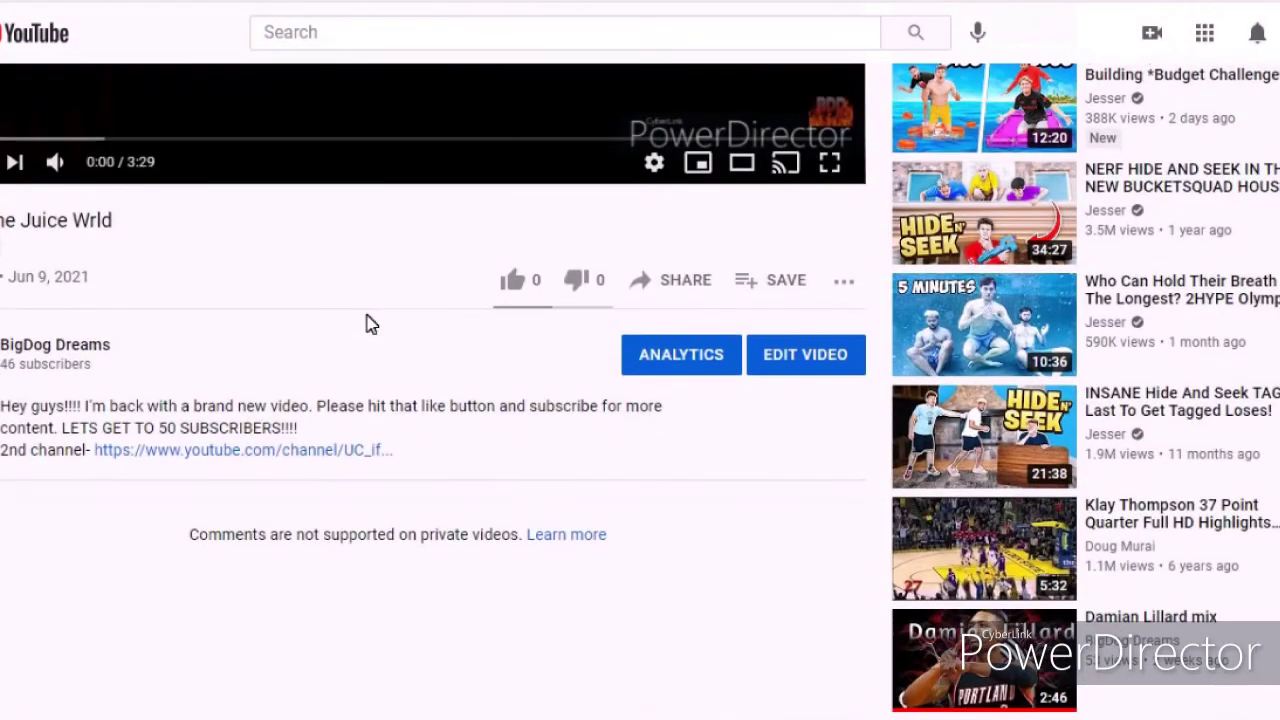
pyautogui.scroll(4, 370, 285)
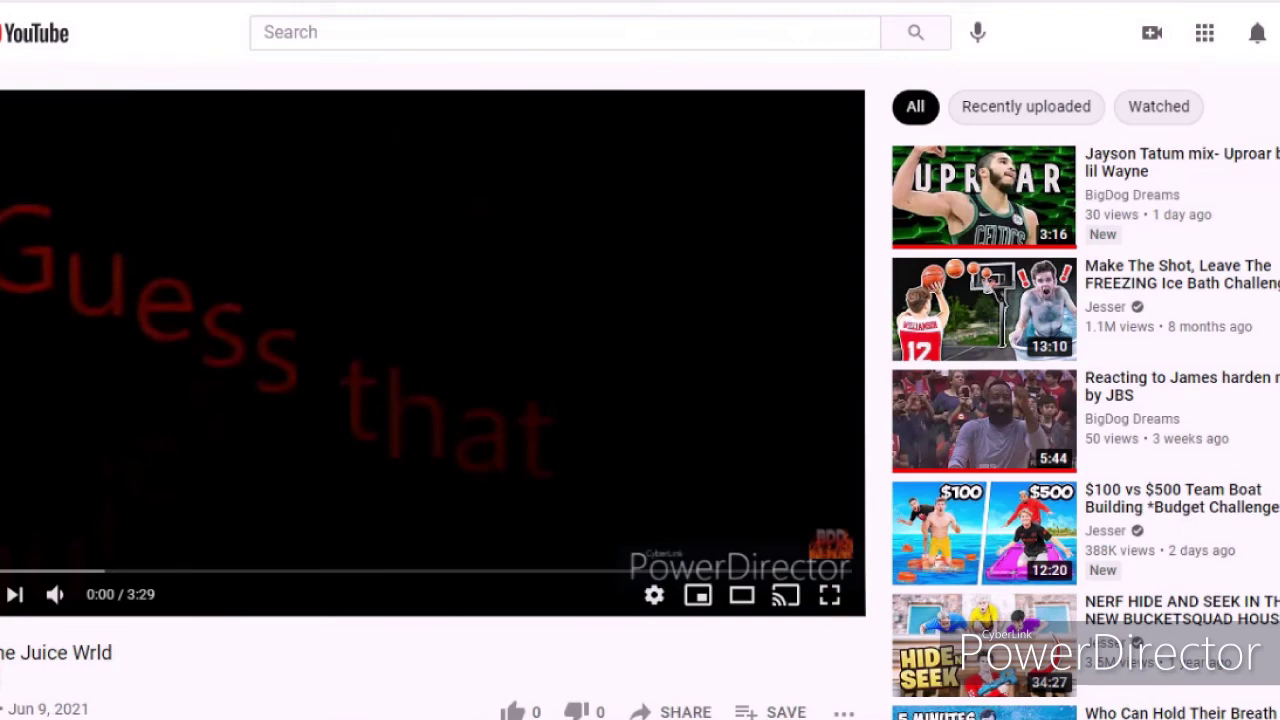
# - Play the opening of the Juice Wrld quiz video and check the channel details below it
pyautogui.click(80, 372)
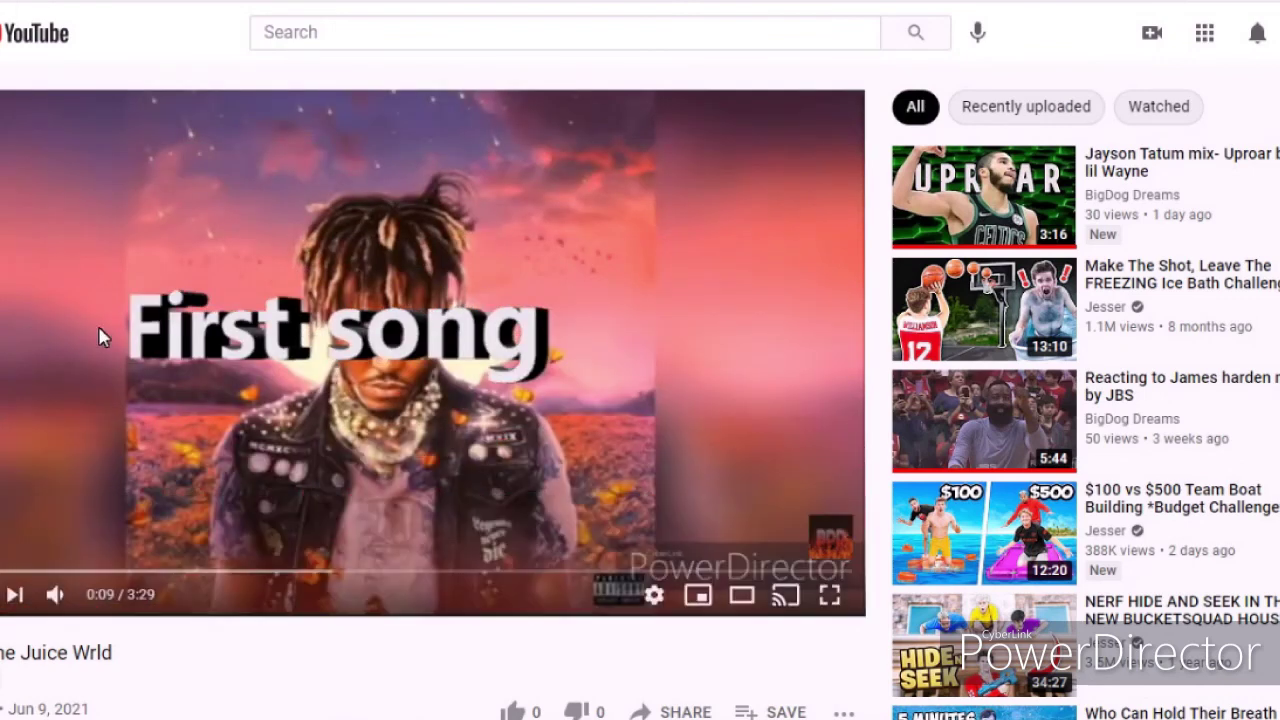
pyautogui.scroll(-3, 98, 333)
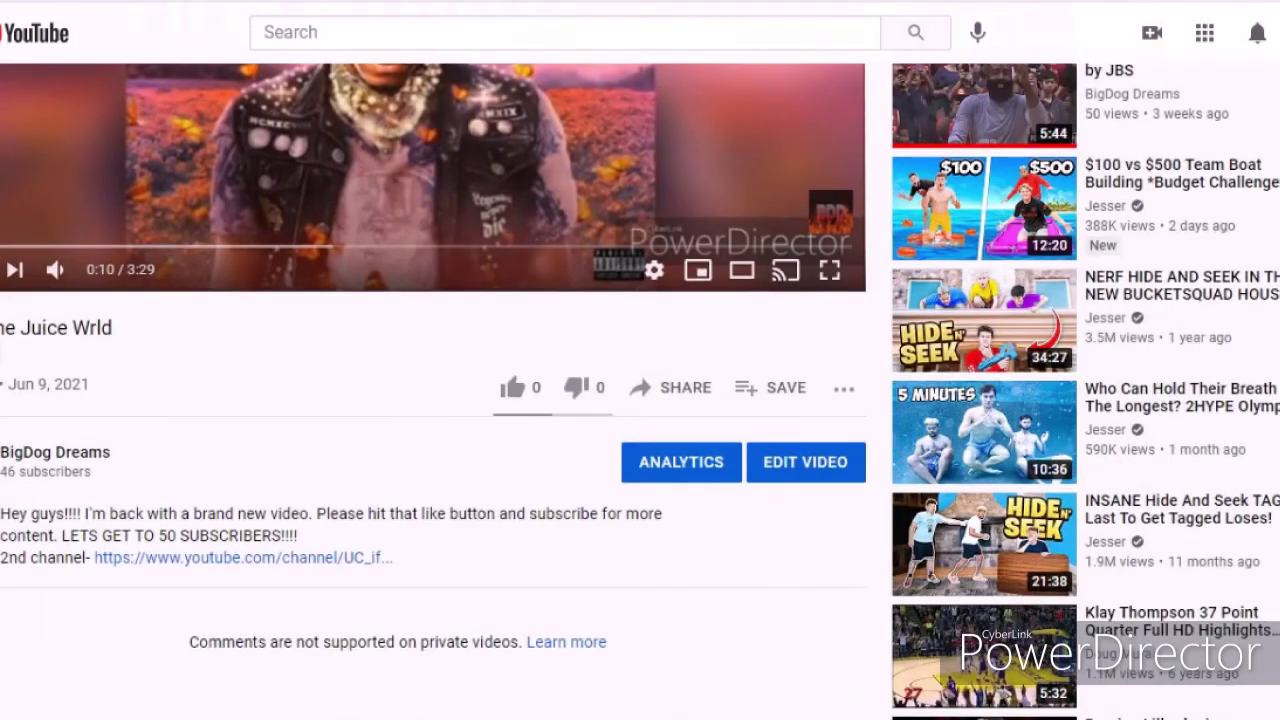
pyautogui.click(55, 452)
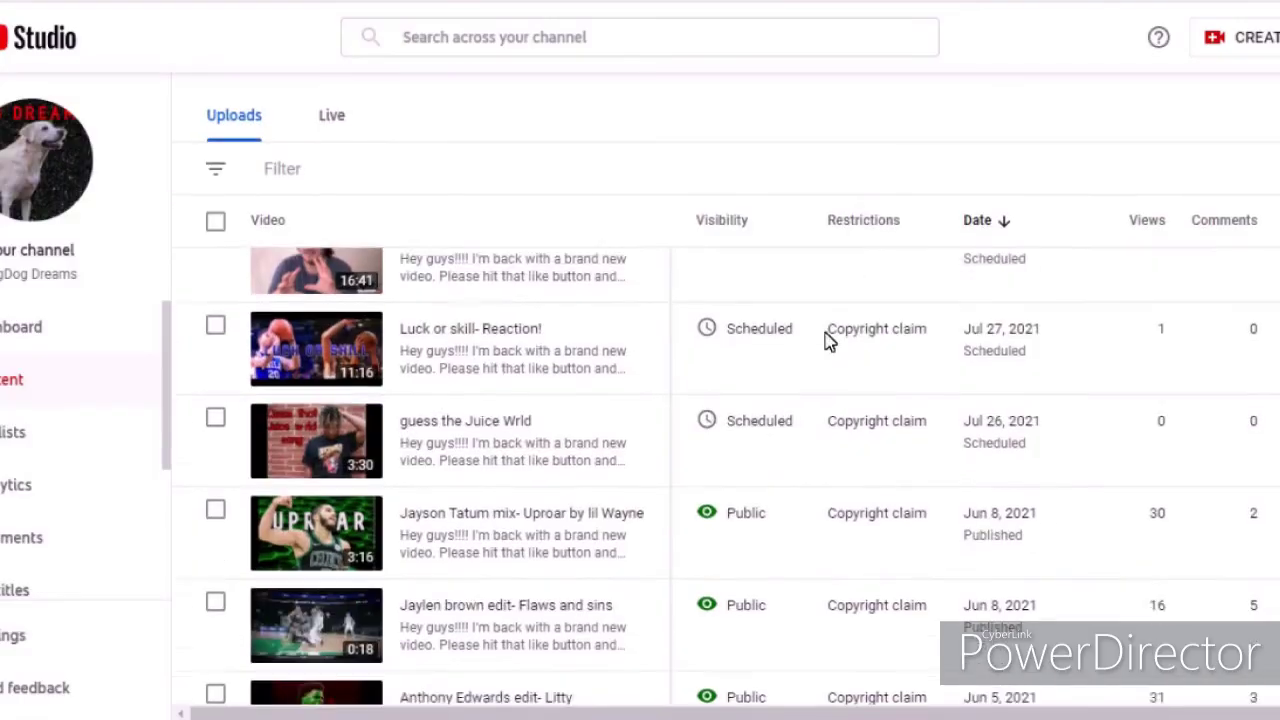
# - Check the copyright claim and schedule details of "guess the Juice Wrld" in the uploads list, leaving its visibility options unchanged
pyautogui.scroll(-4, 826, 337)
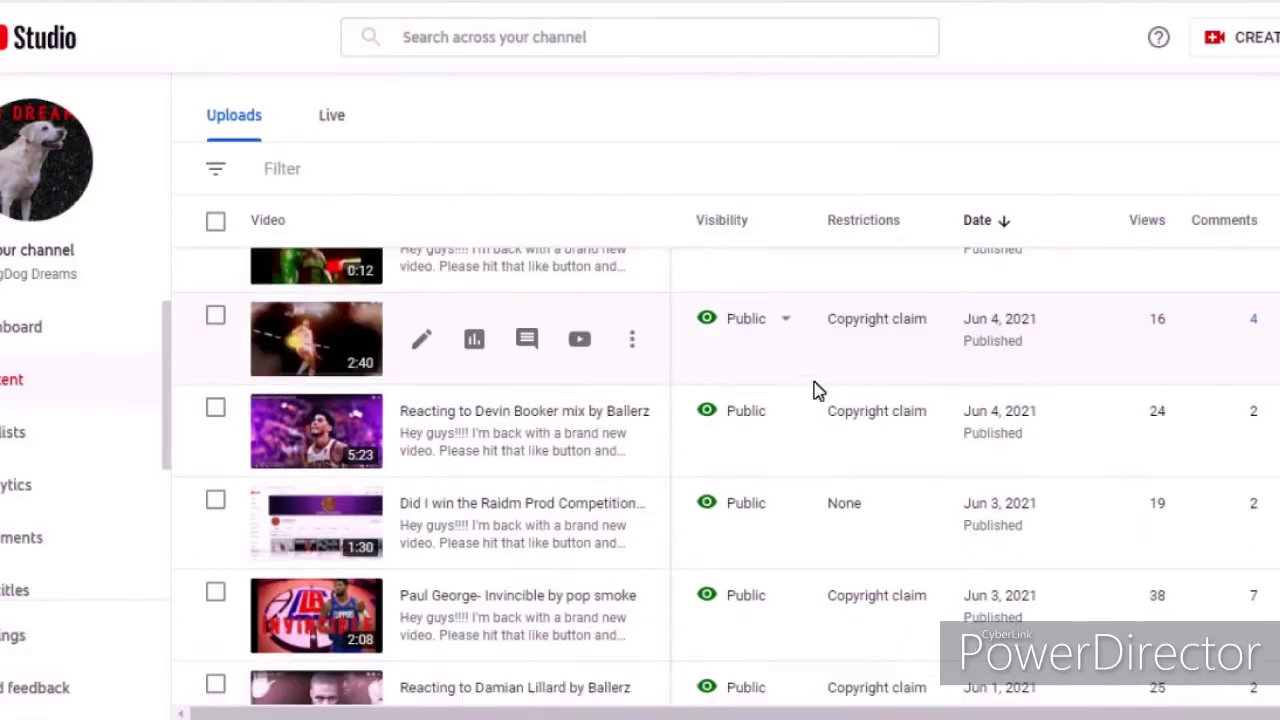
pyautogui.scroll(3, 815, 403)
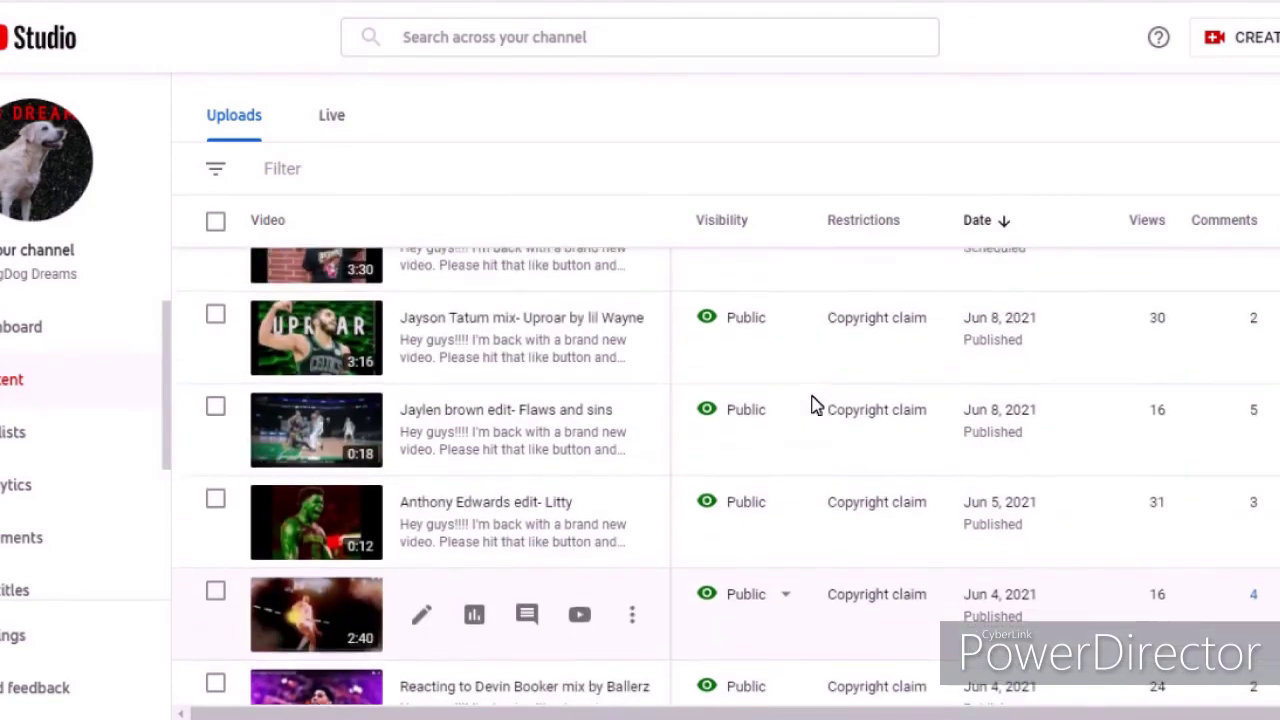
pyautogui.scroll(1, 815, 403)
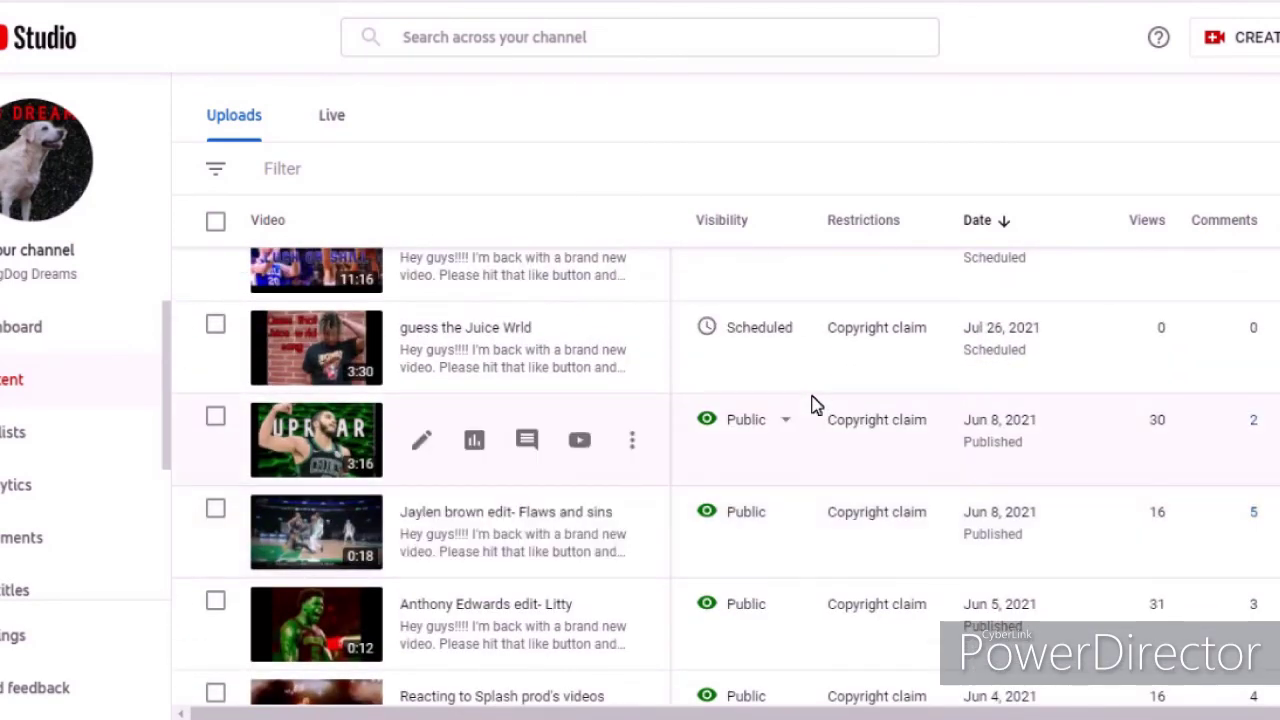
pyautogui.moveTo(900, 342)
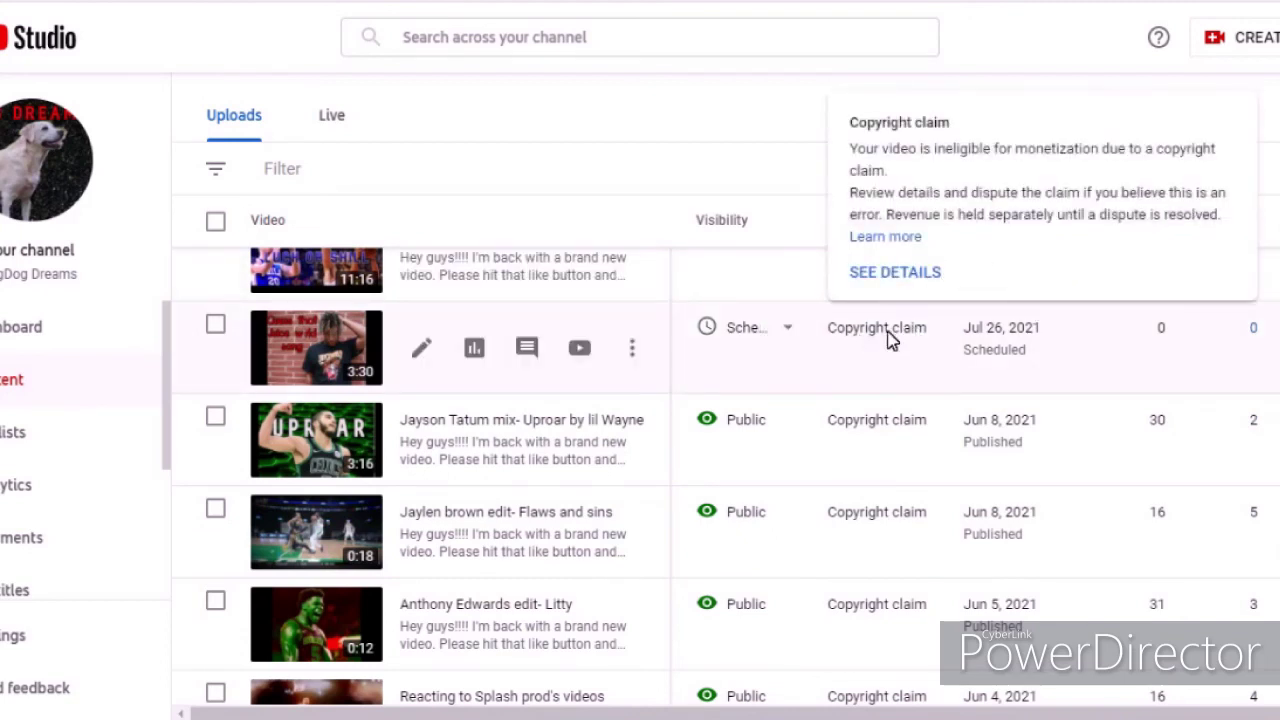
pyautogui.moveTo(782, 326)
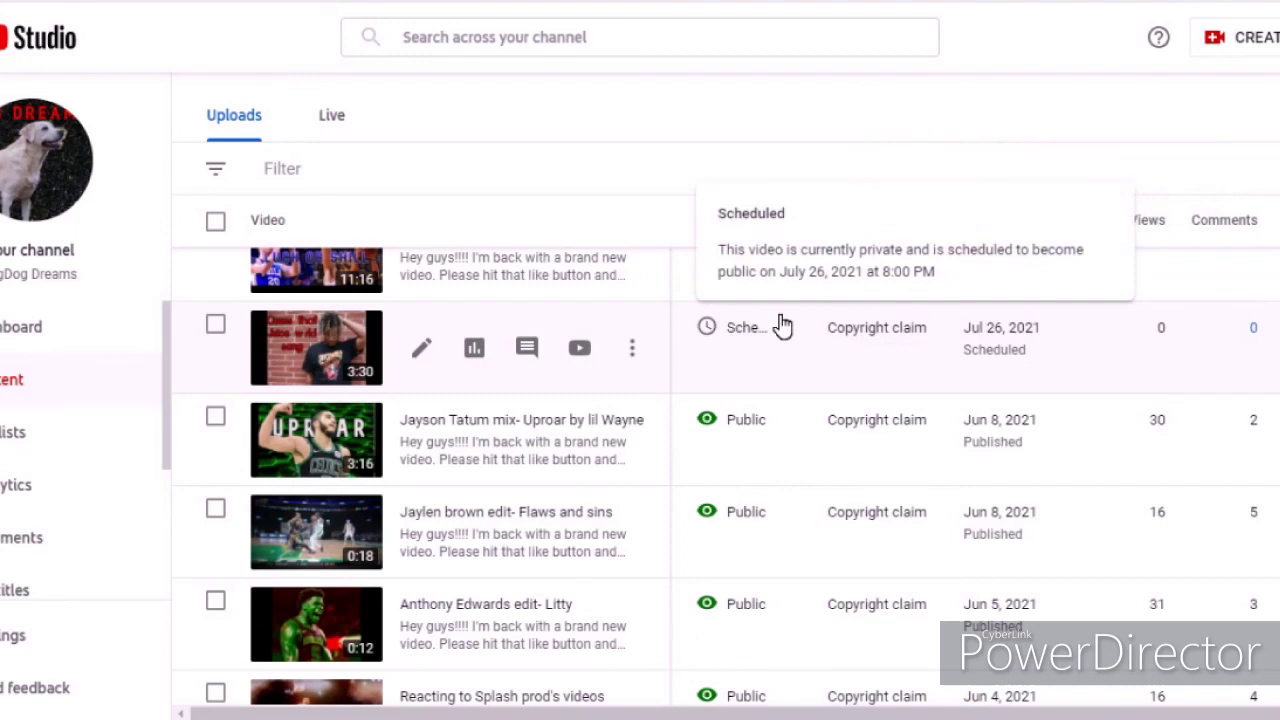
pyautogui.click(780, 327)
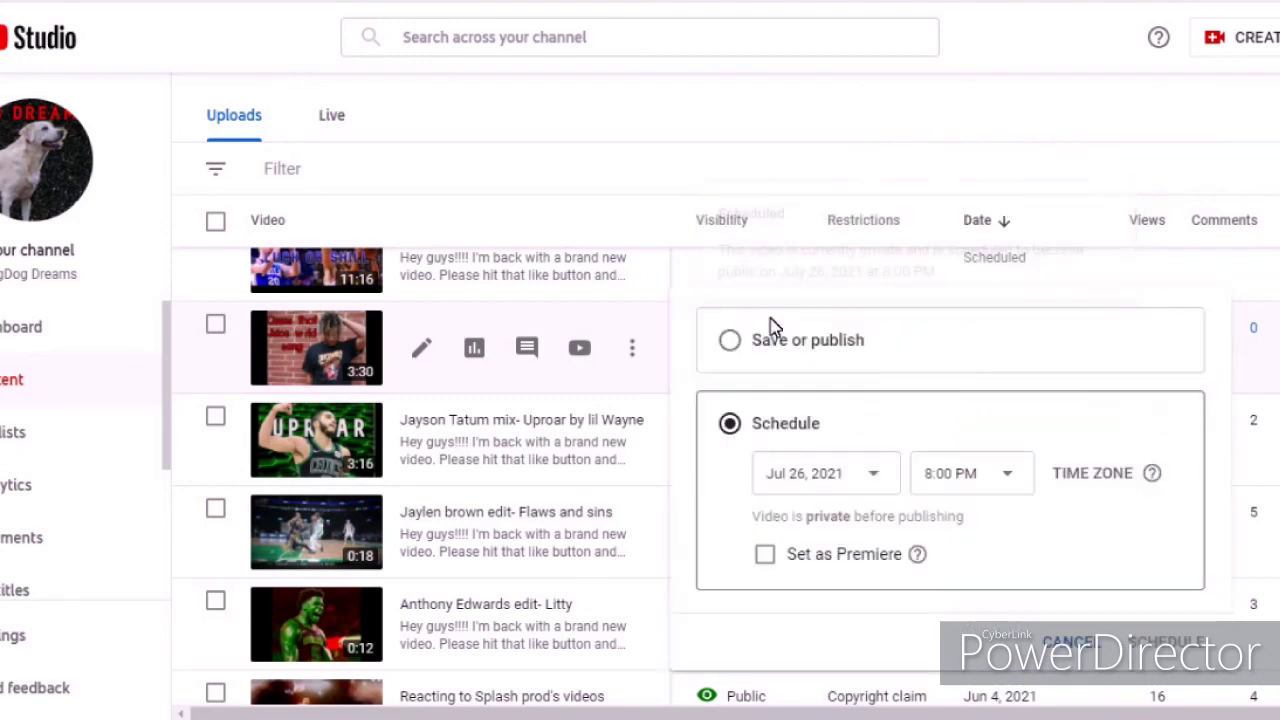
pyautogui.click(1156, 114)
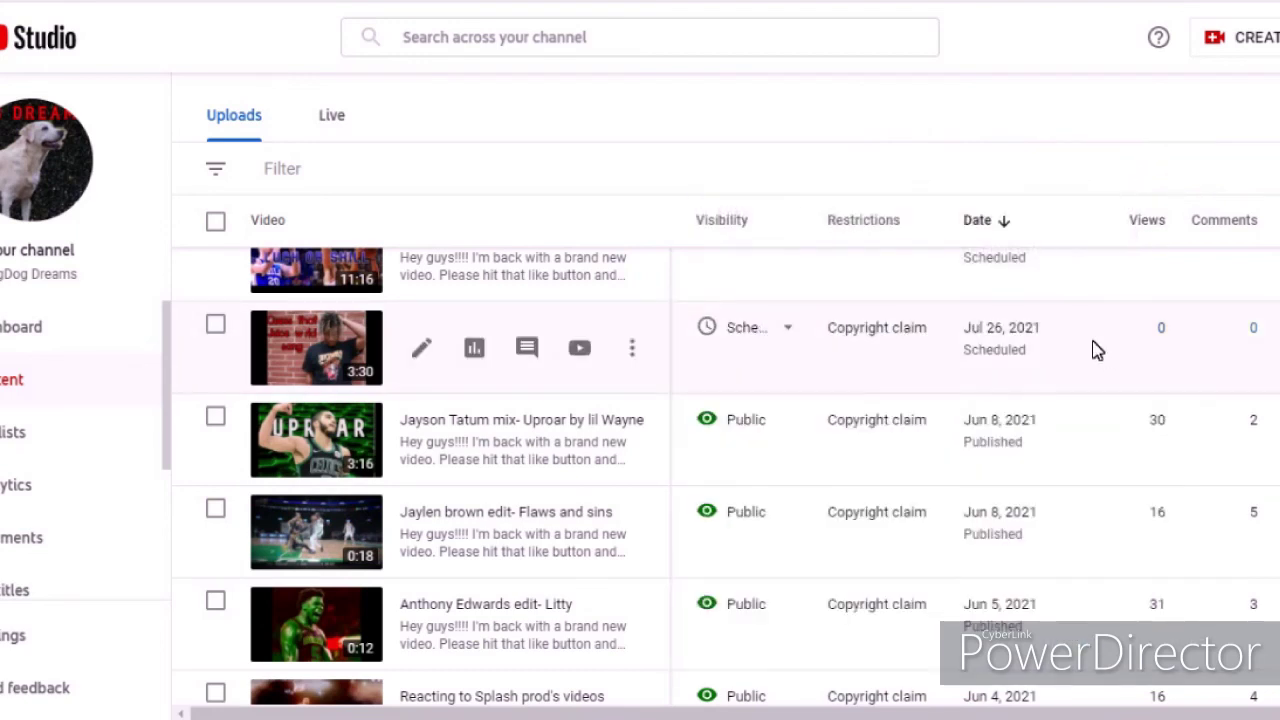